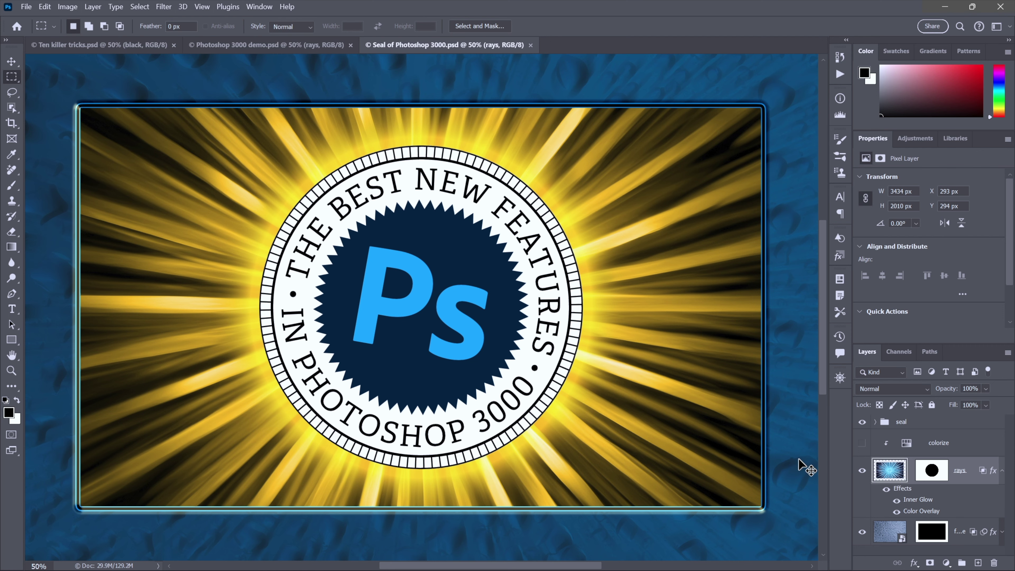
# In Photoshop 3000 demo.psd, add a Hue/Saturation adjustment above the rays layer with Colorize on, hue 45 and saturation 100
pyautogui.hotkey('ctrl', 'shift', 'Tab')
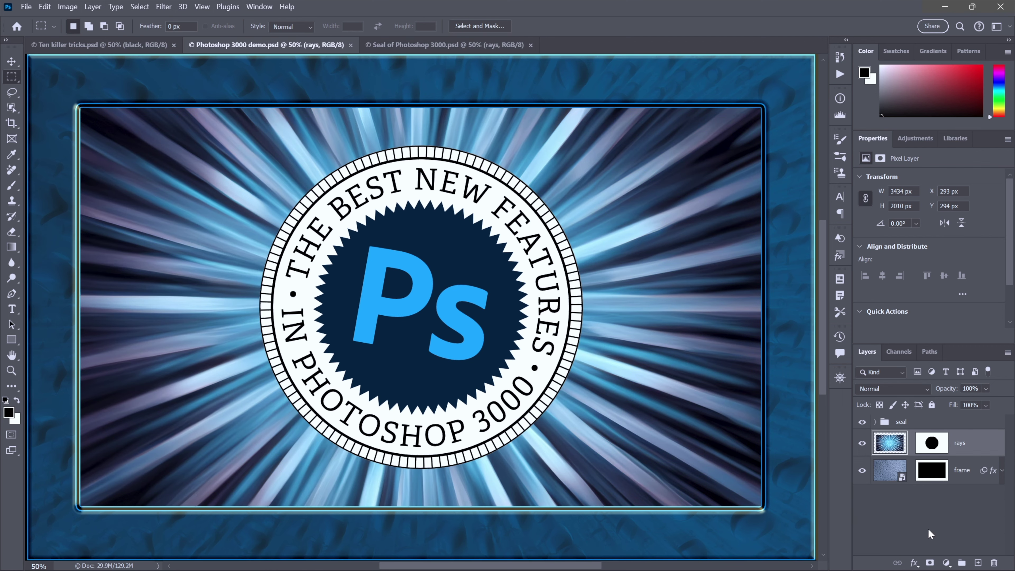
pyautogui.click(947, 563)
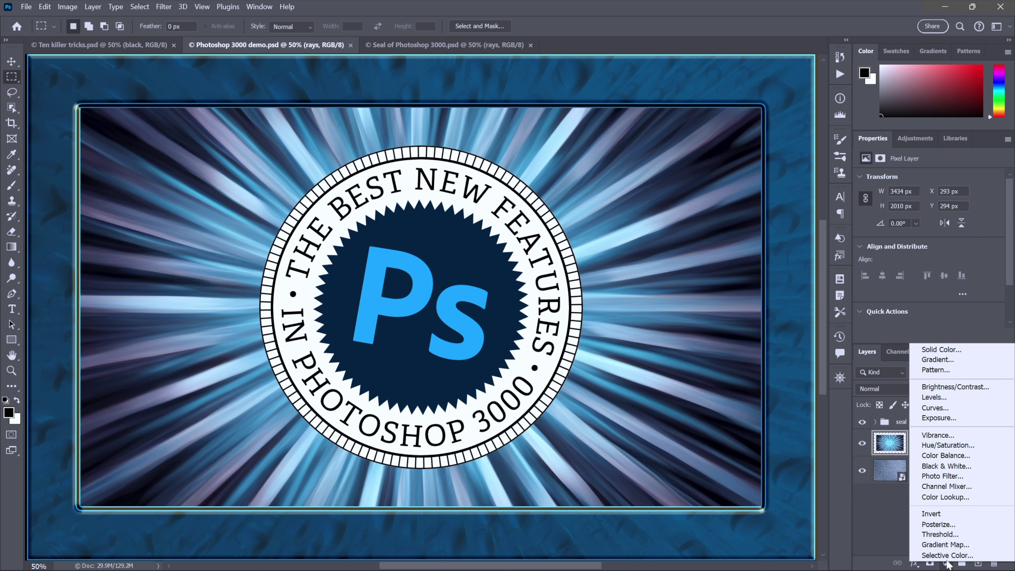
pyautogui.click(975, 447)
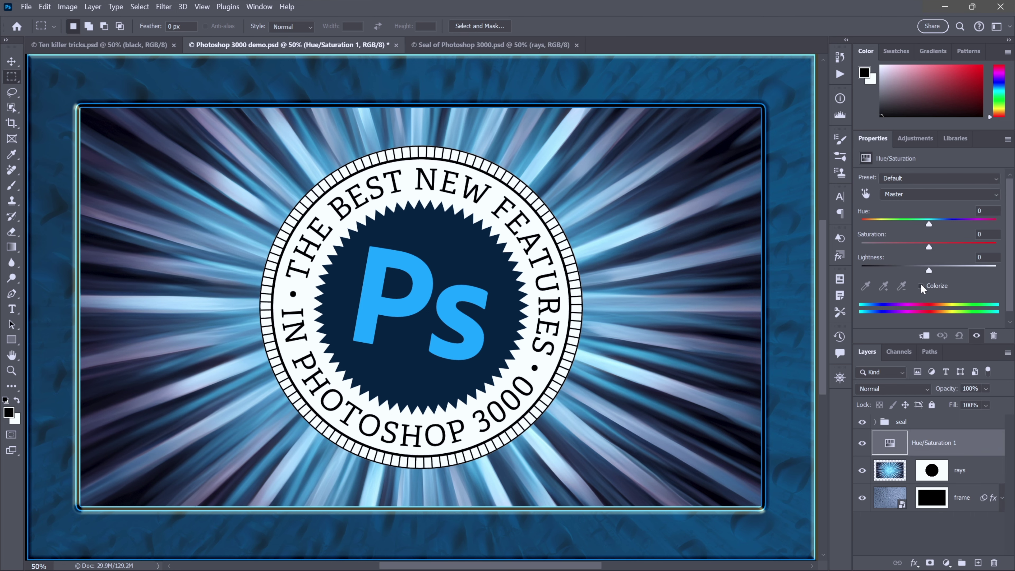
pyautogui.click(921, 286)
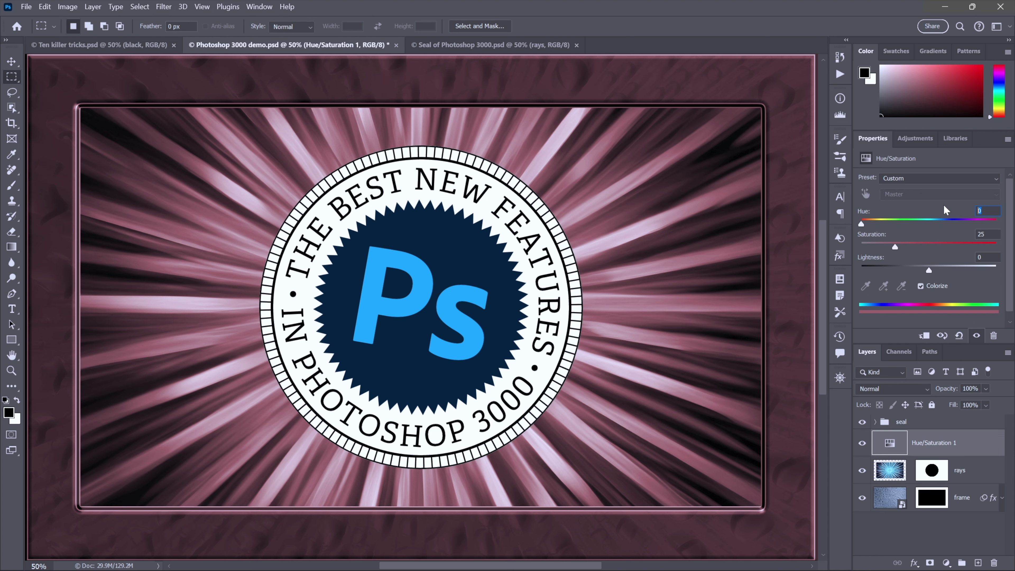
pyautogui.write('45')
pyautogui.press('Tab')
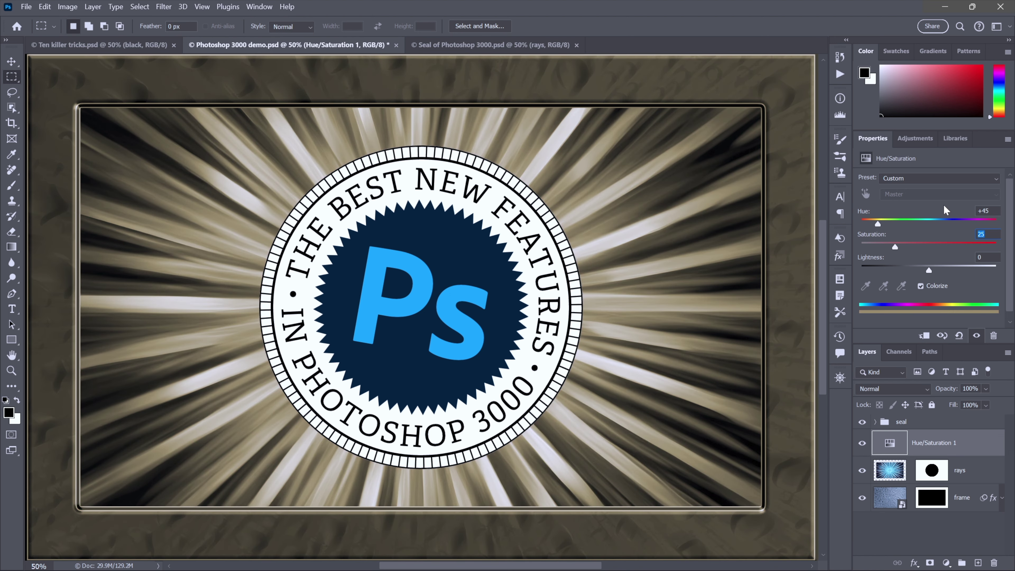
pyautogui.write('100')
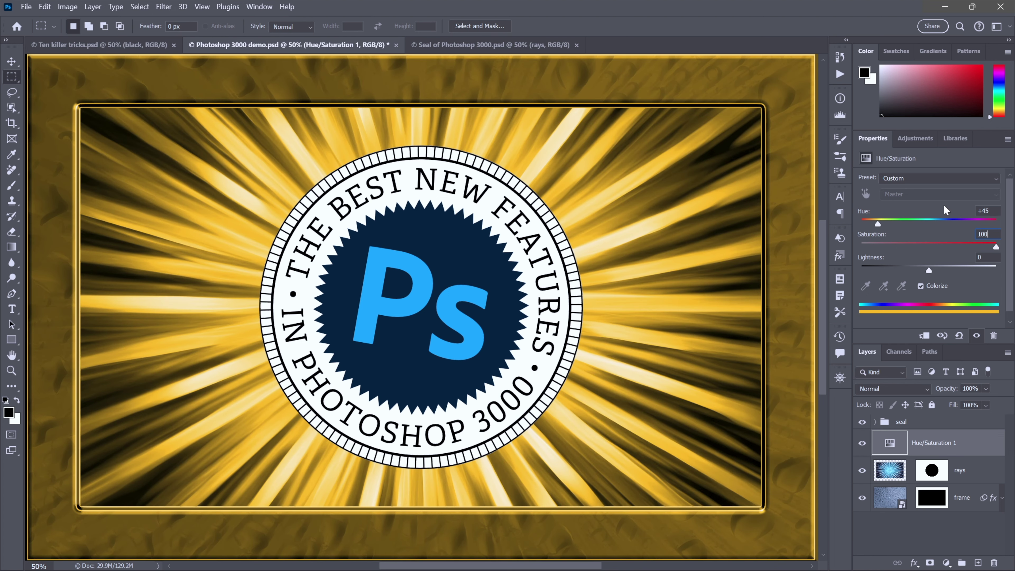
pyautogui.press('Return')
# Clip the Hue/Saturation adjustment to the rays layer and set the adjustment's blend mode to Color
pyautogui.click(1008, 353)
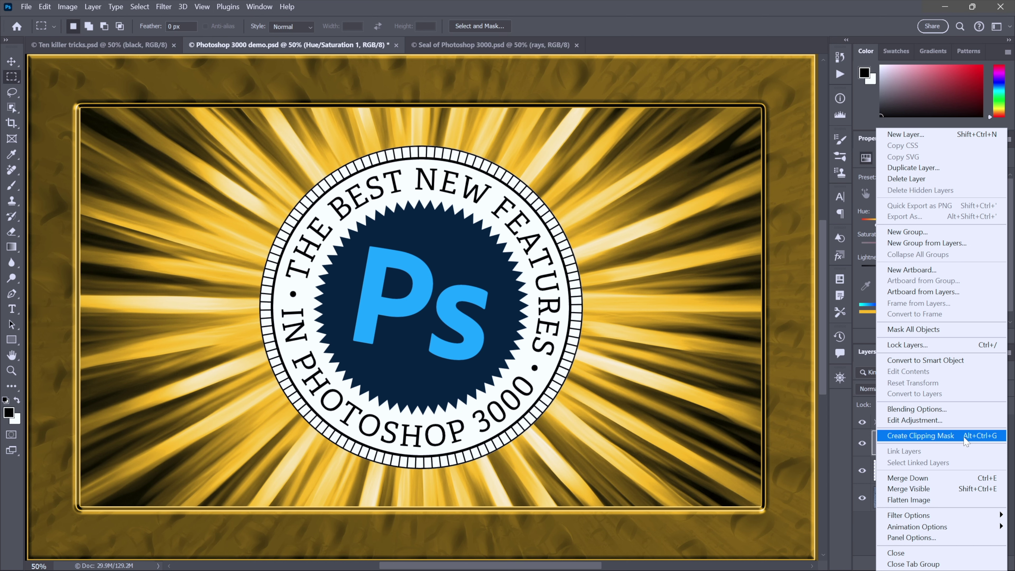
pyautogui.click(966, 439)
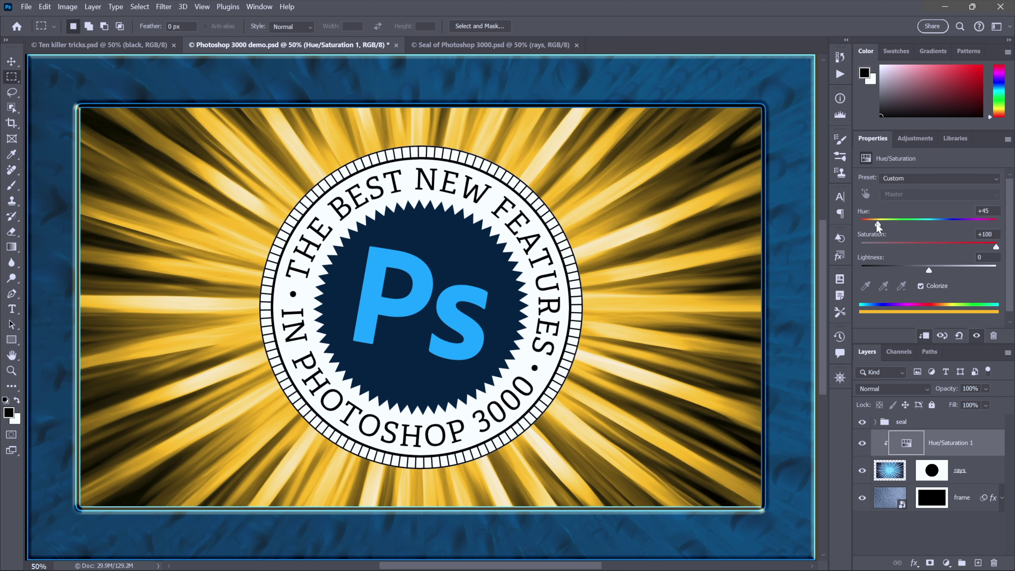
pyautogui.moveTo(877, 224); pyautogui.dragTo(958, 224)
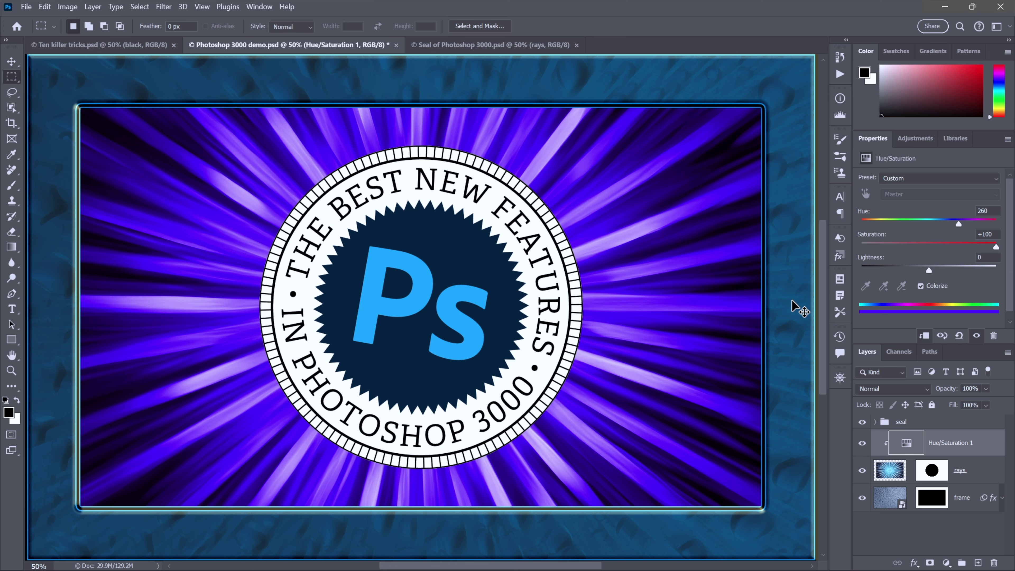
pyautogui.hotkey('ctrl', 'z')
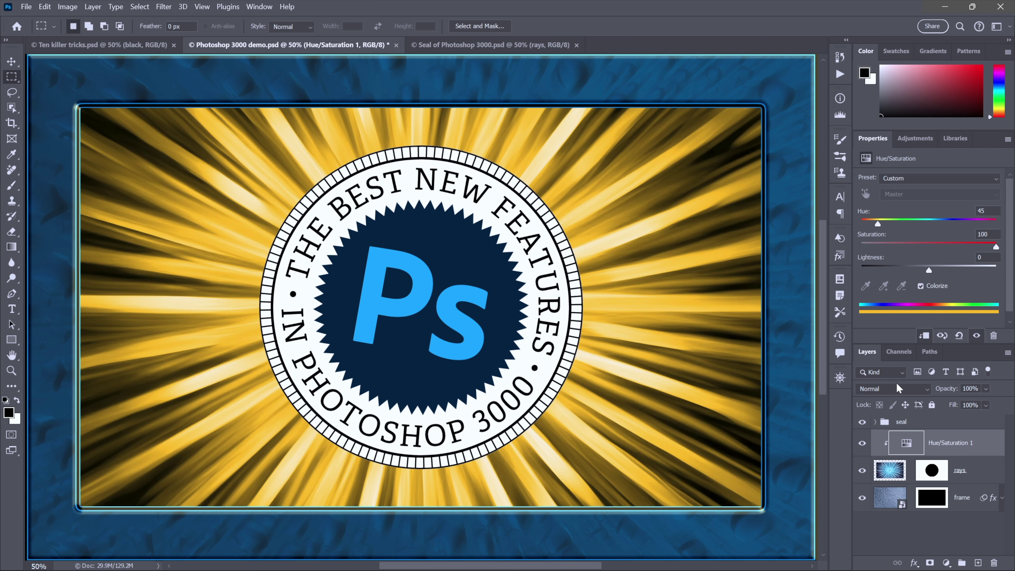
pyautogui.click(916, 387)
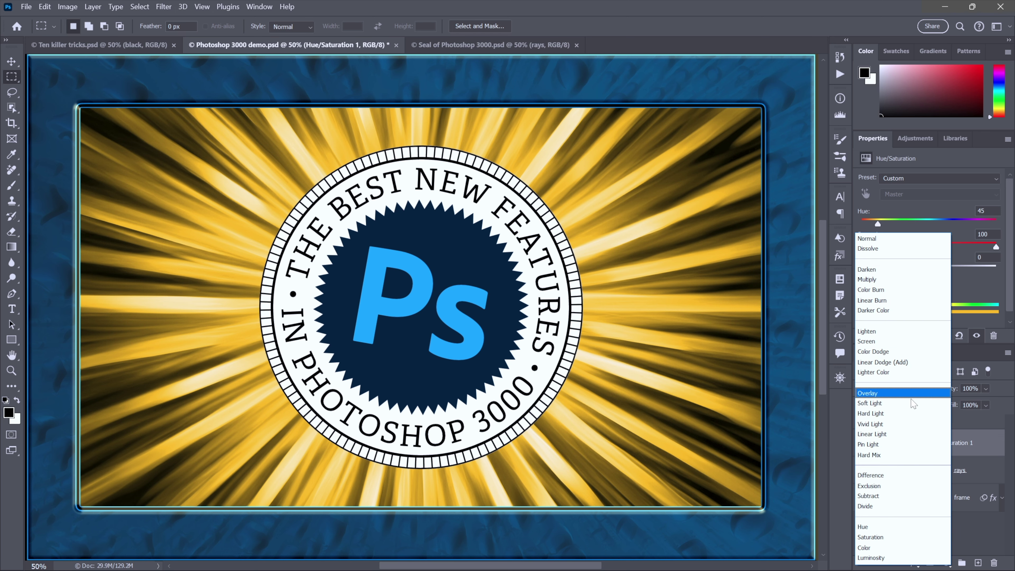
pyautogui.click(897, 550)
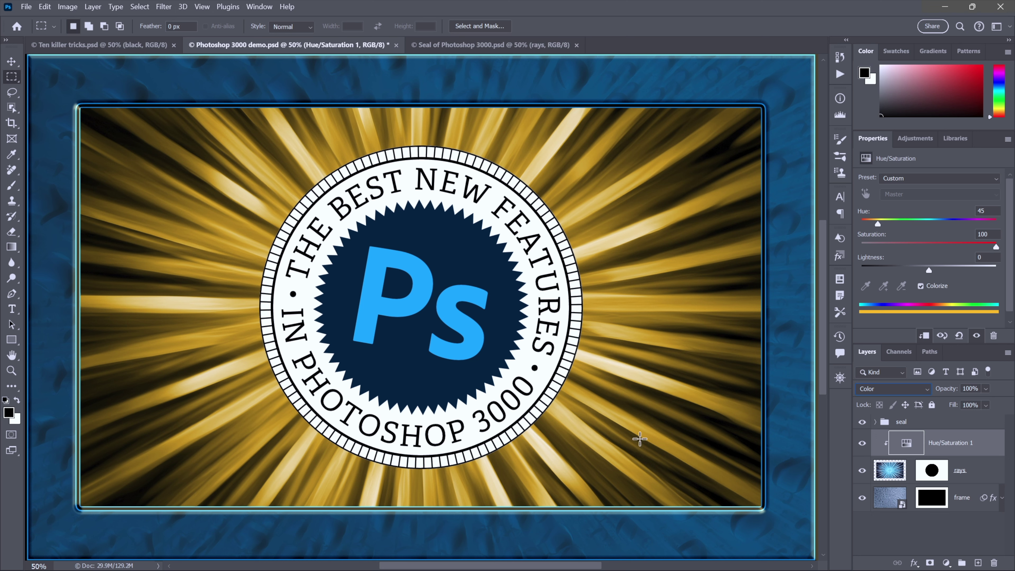
# Hide the Hue/Saturation layer and apply a golden yellow (ffbf00) Color Overlay with blend mode Color to the rays layer
pyautogui.click(862, 443)
pyautogui.click(894, 474)
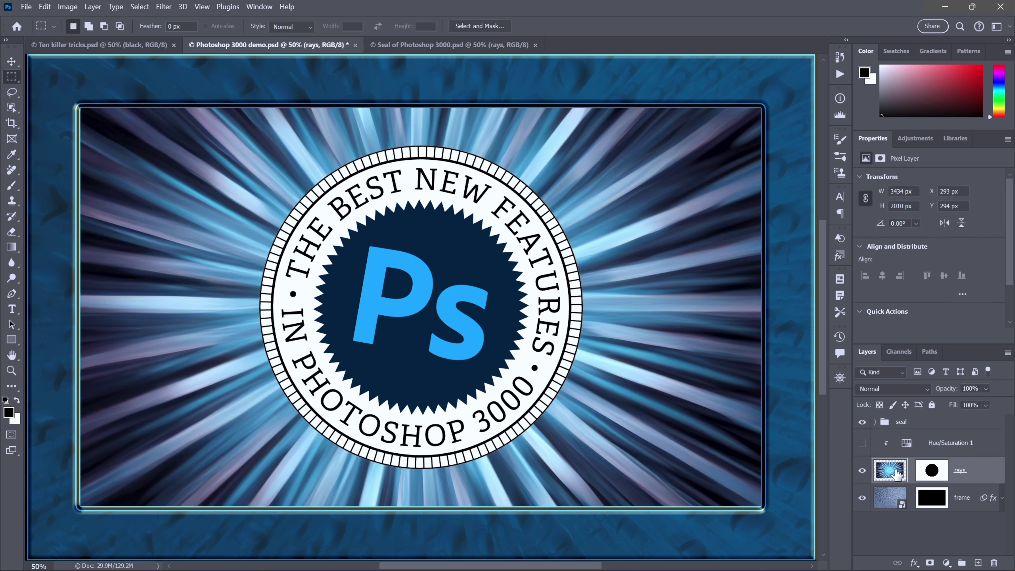
pyautogui.click(914, 562)
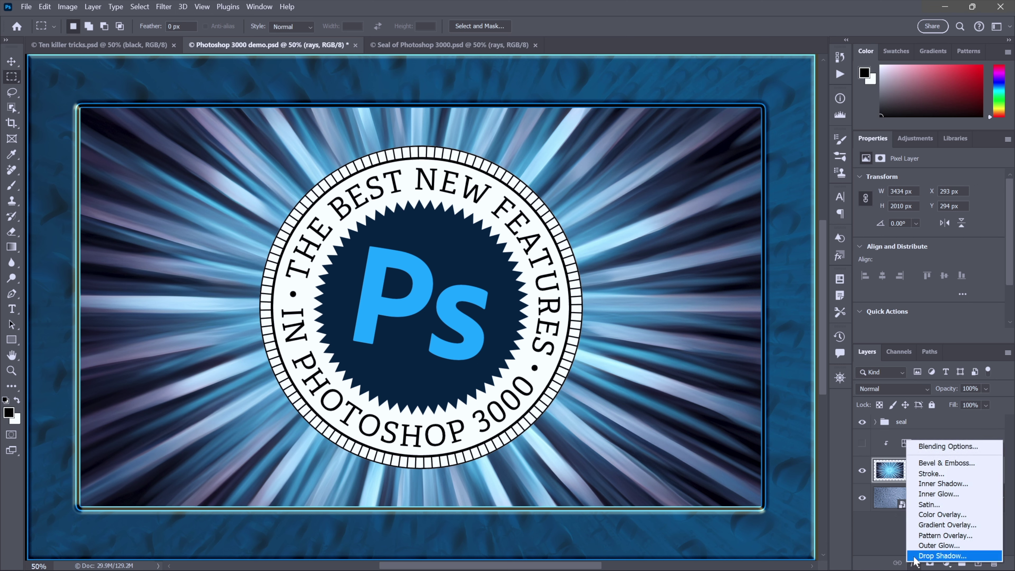
pyautogui.click(973, 512)
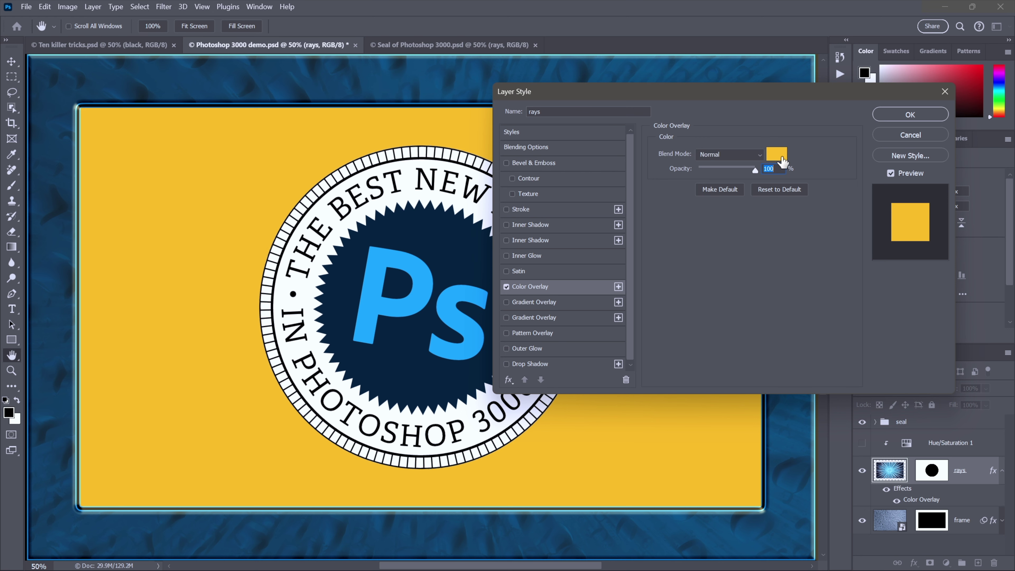
pyautogui.click(776, 153)
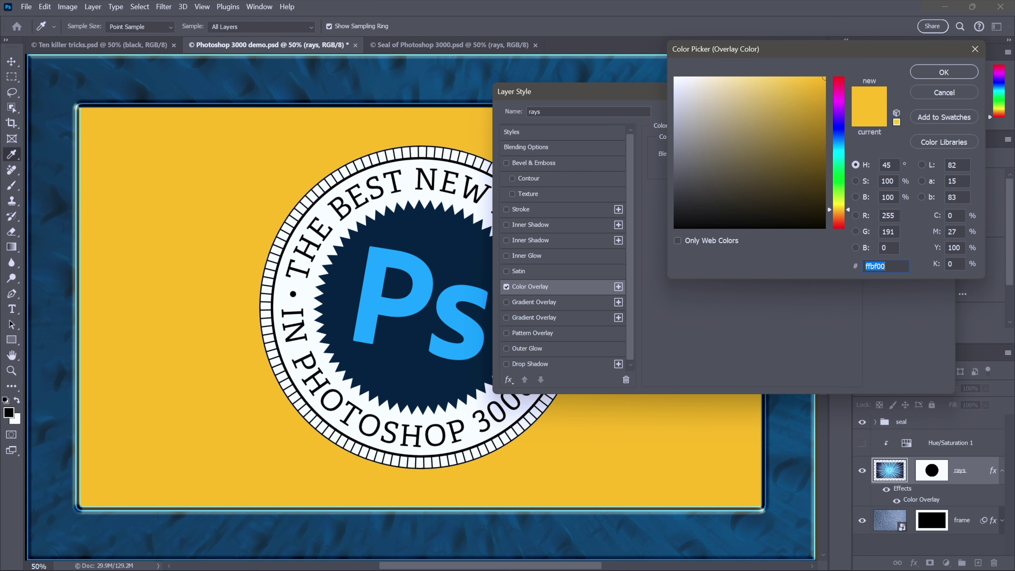
pyautogui.click(929, 93)
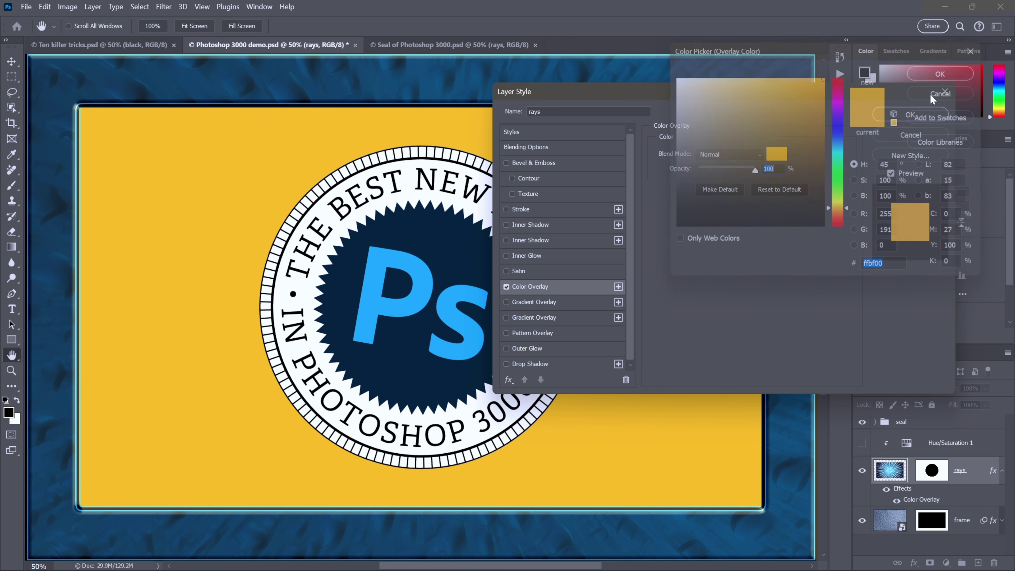
pyautogui.click(748, 156)
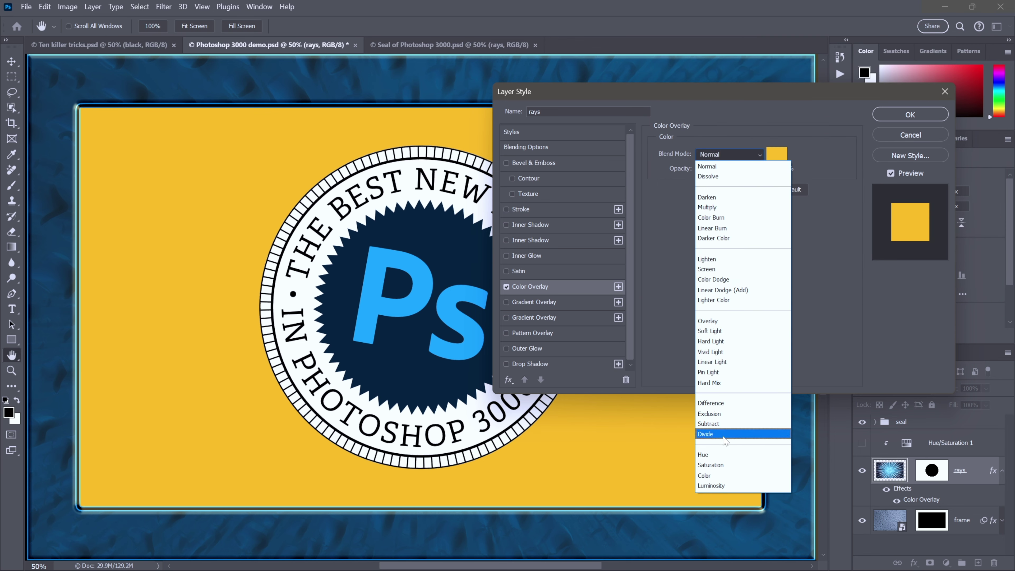
pyautogui.click(741, 477)
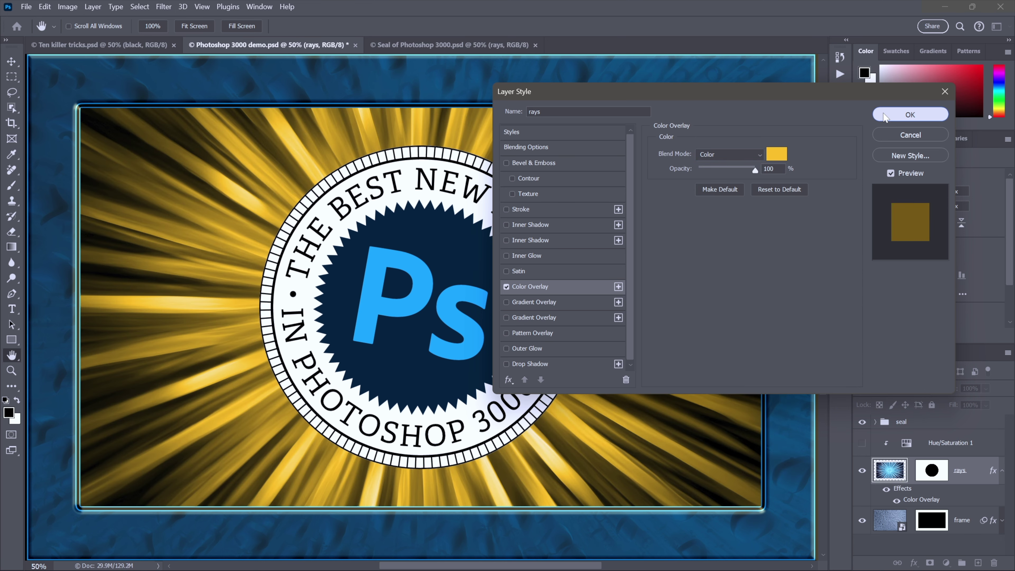
pyautogui.click(887, 120)
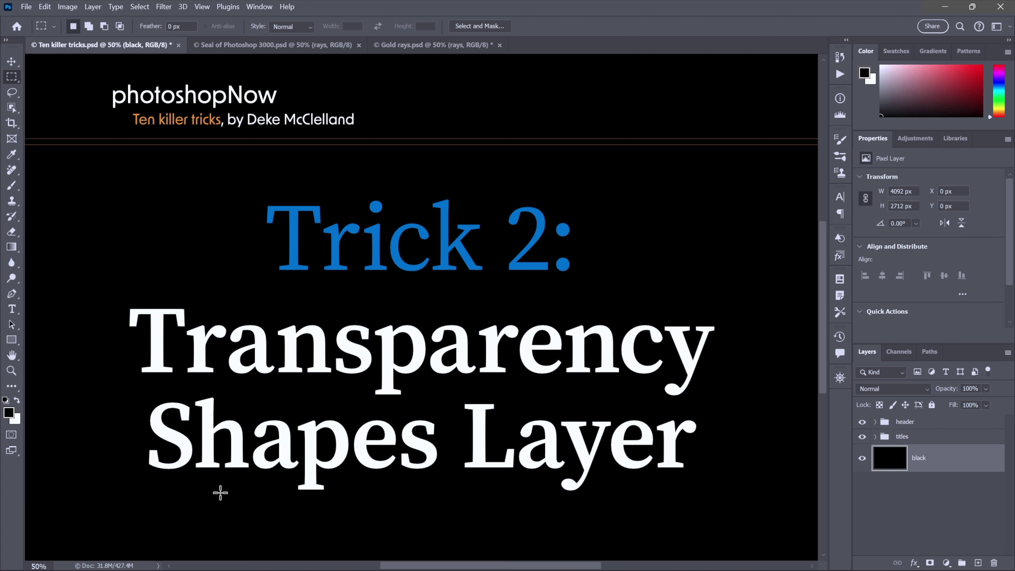
# In Gold rays.psd, add an Inner Glow to the rays layer: ffbf00, Screen, 100% opacity, Edge source, 20% choke, 250 px size
pyautogui.hotkey('ctrl', 'Tab')
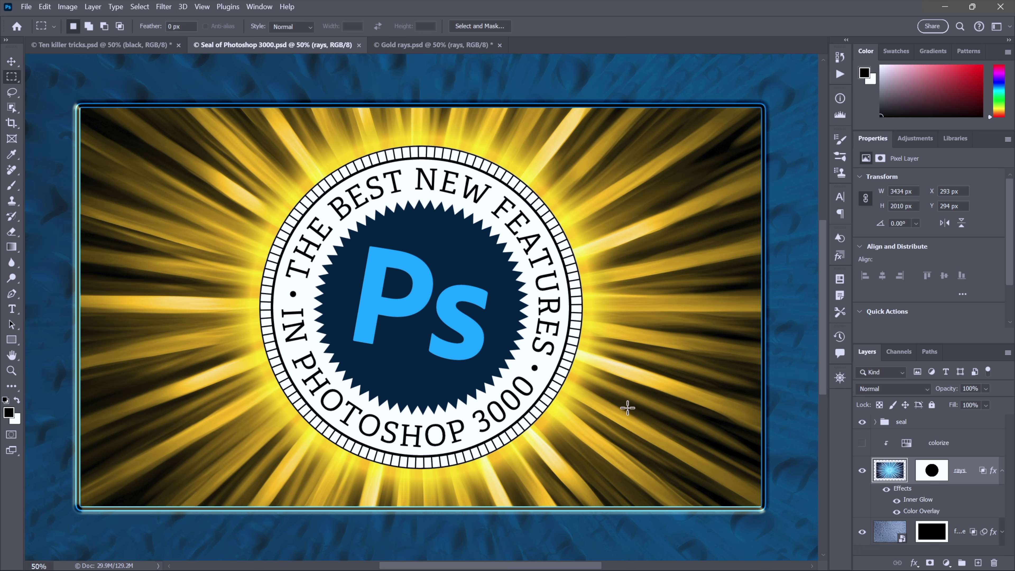
pyautogui.hotkey('ctrl', 'Tab')
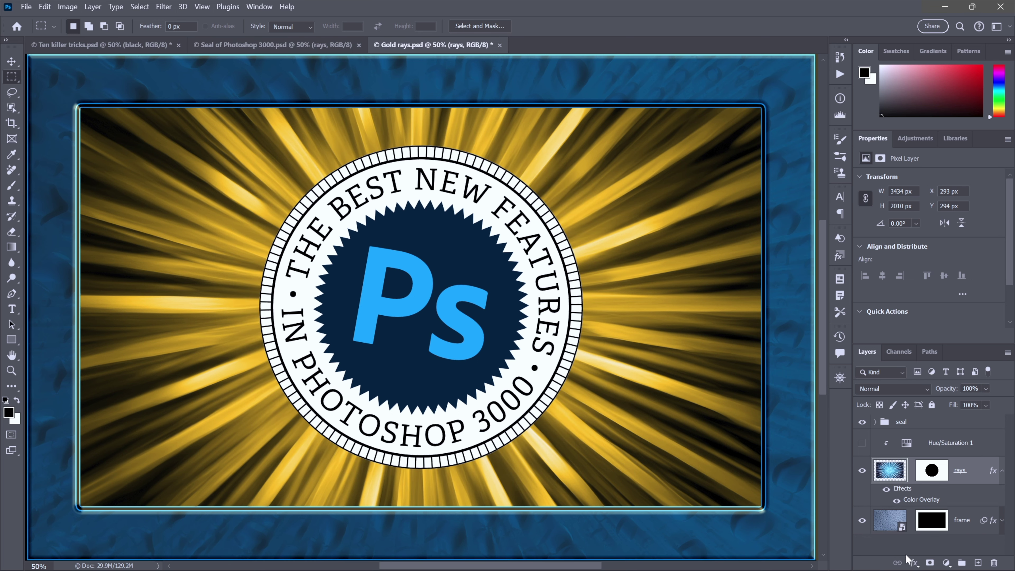
pyautogui.click(915, 563)
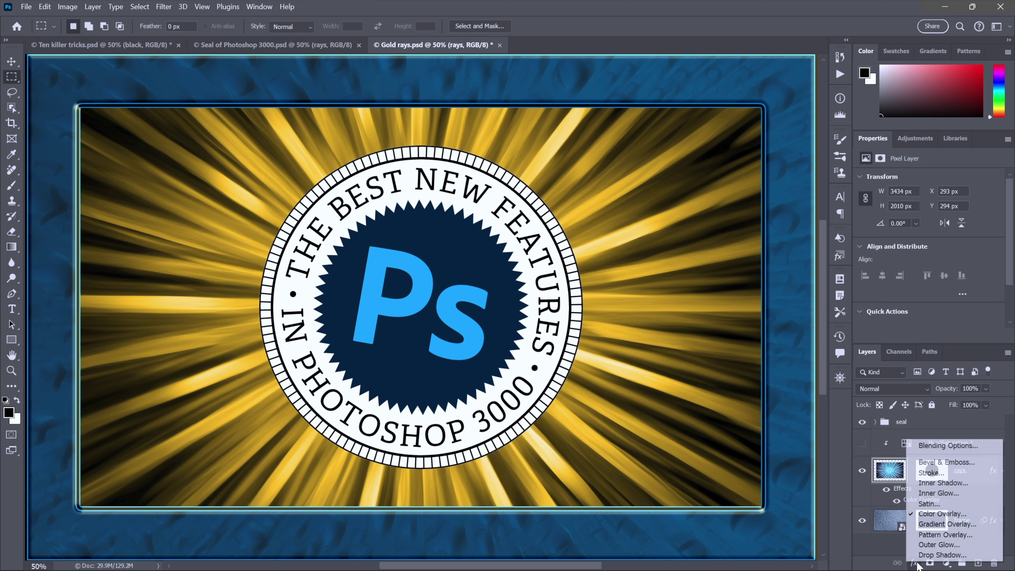
pyautogui.click(972, 495)
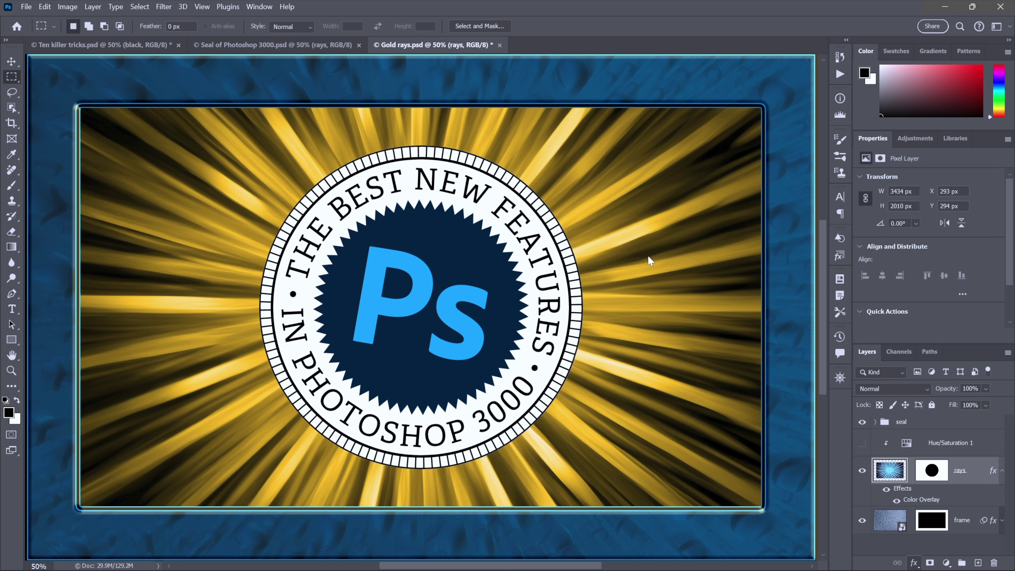
pyautogui.click(720, 155)
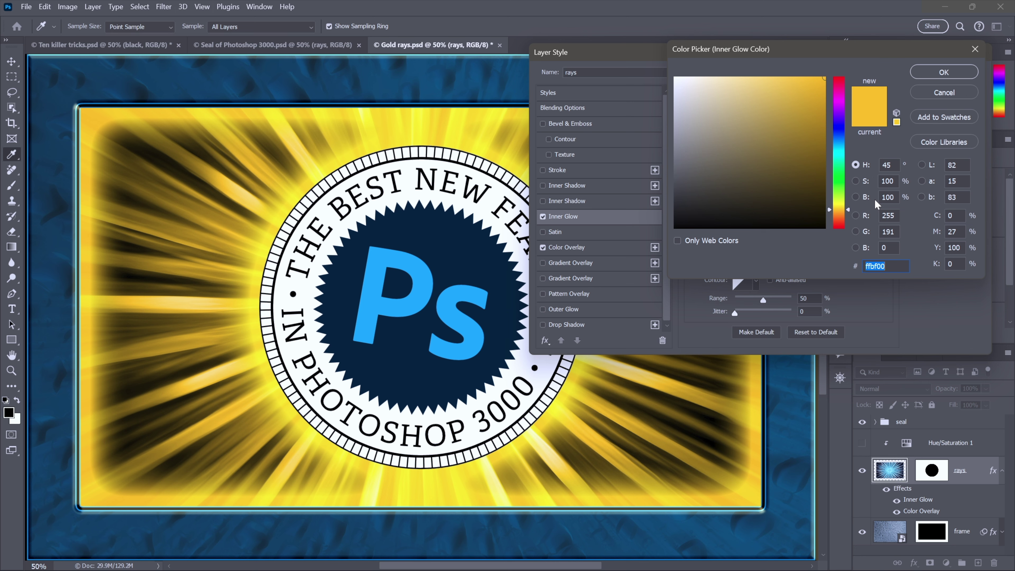
pyautogui.click(942, 90)
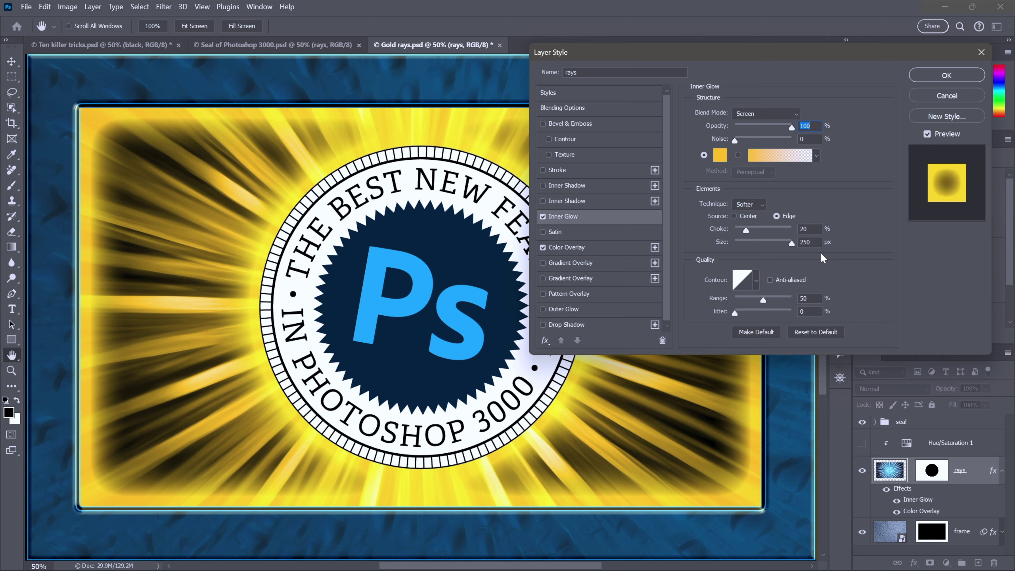
pyautogui.click(806, 229)
pyautogui.click(928, 82)
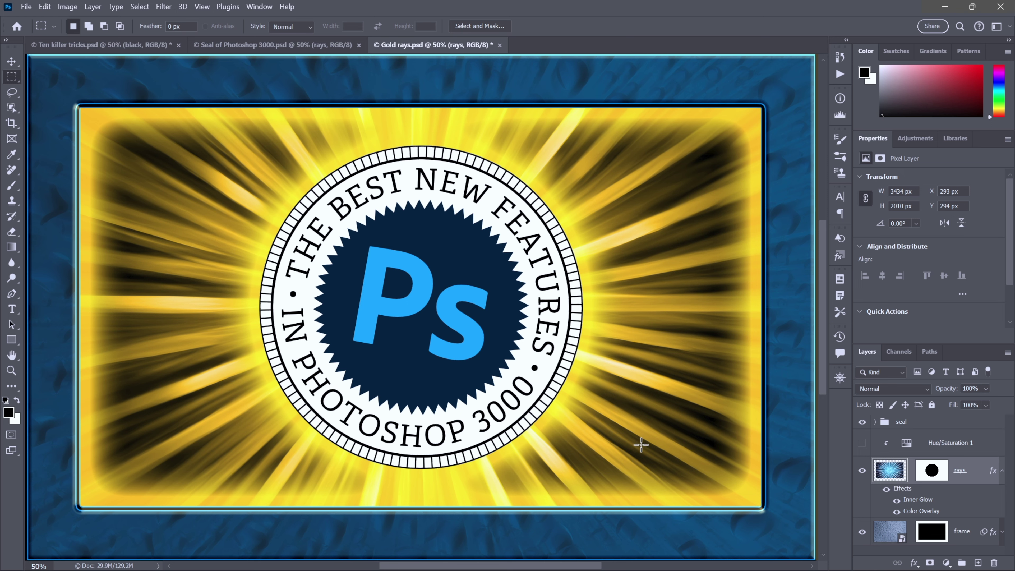
# Hide the frame layer and turn off the Color Overlay in the rays layer's style settings
pyautogui.click(862, 532)
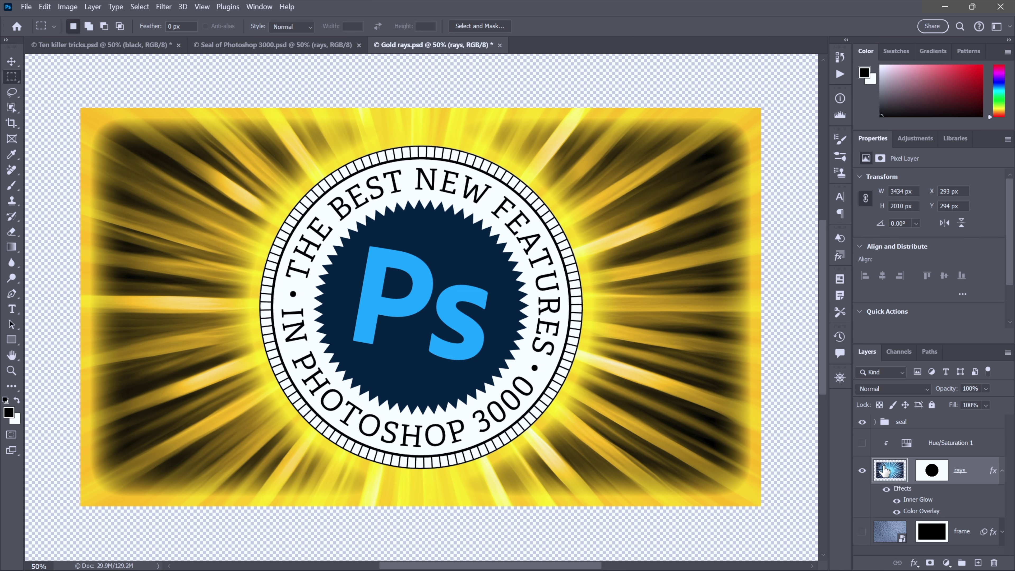
pyautogui.doubleClick(885, 472)
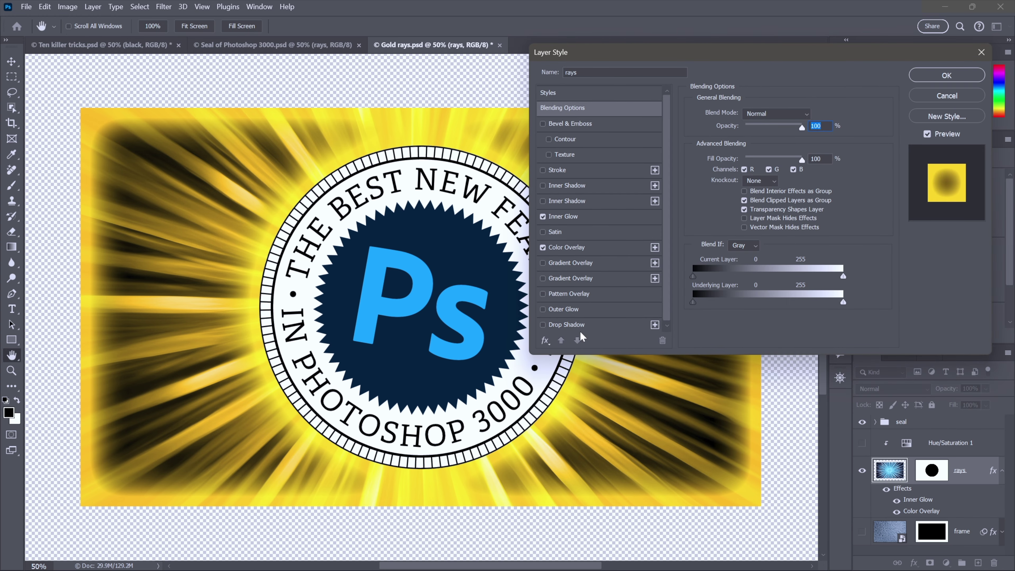
pyautogui.click(543, 248)
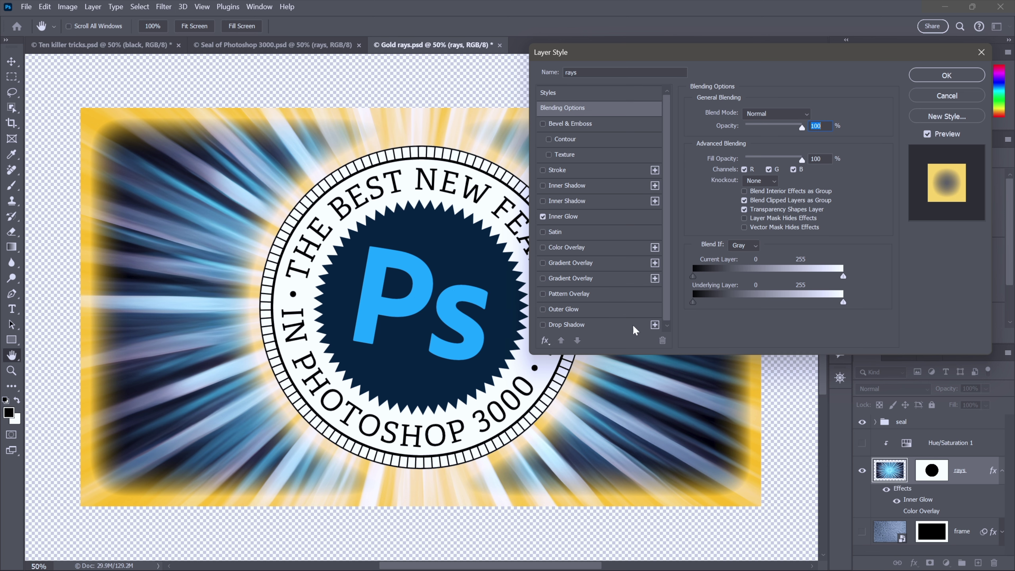
# Try Layer Mask Hides Effects in the rays layer's advanced blending, switch it back off, and disable Transparency Shapes Layer
pyautogui.click(745, 218)
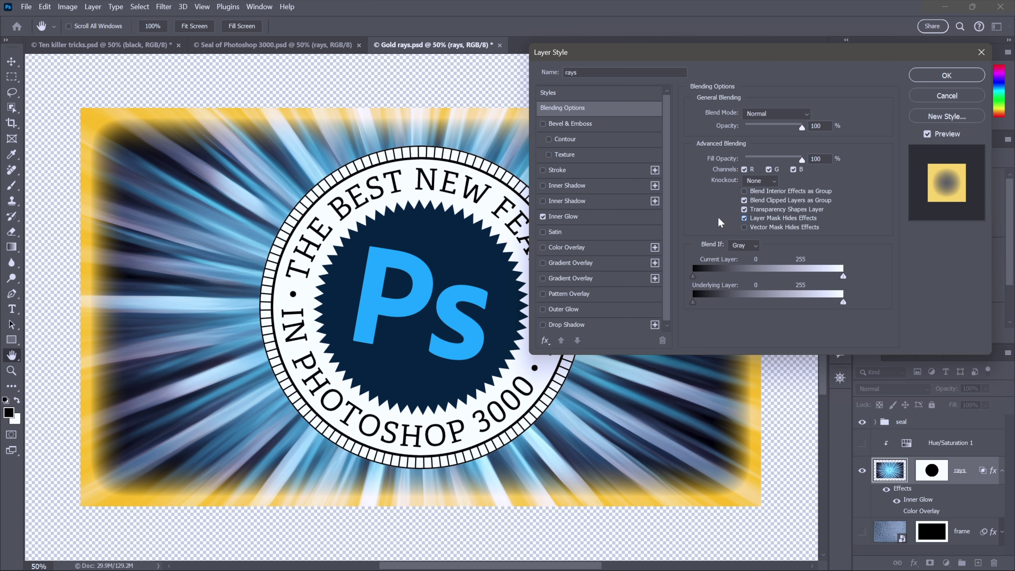
pyautogui.click(745, 218)
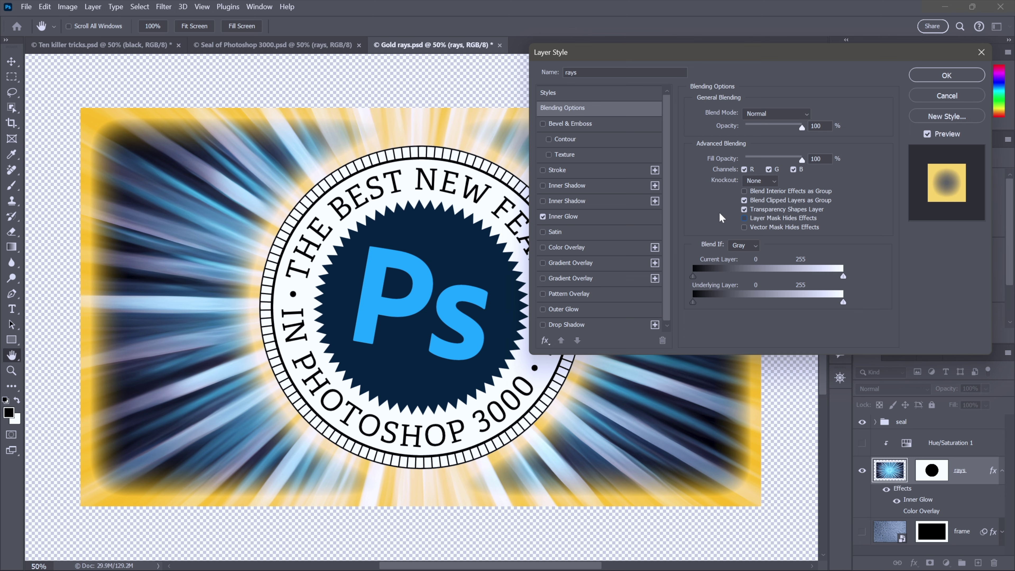
pyautogui.click(744, 209)
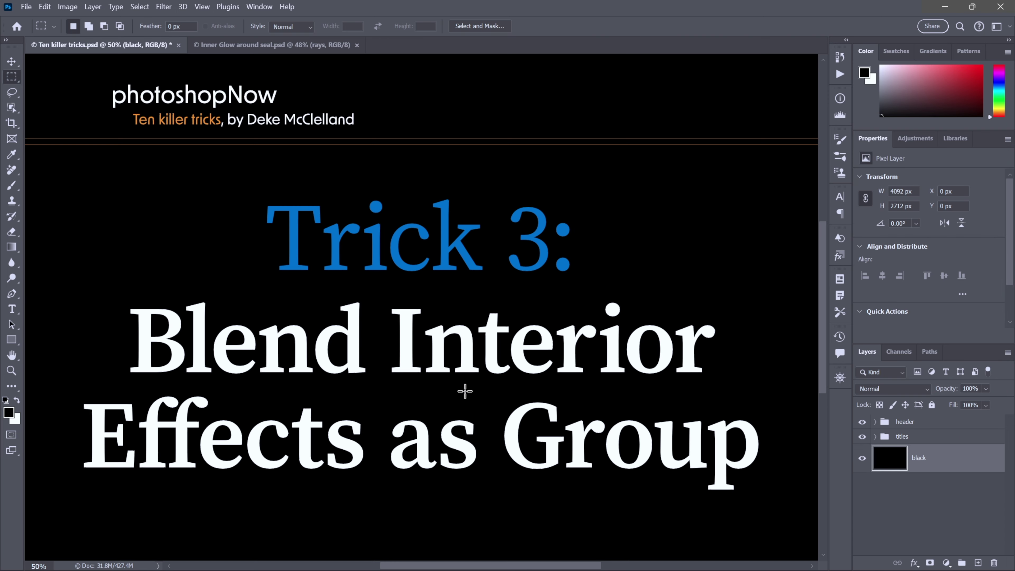
# Switch to Inner Glow around seal.psd and turn on the rays layer's Color Overlay effect
pyautogui.hotkey('ctrl', 'Tab')
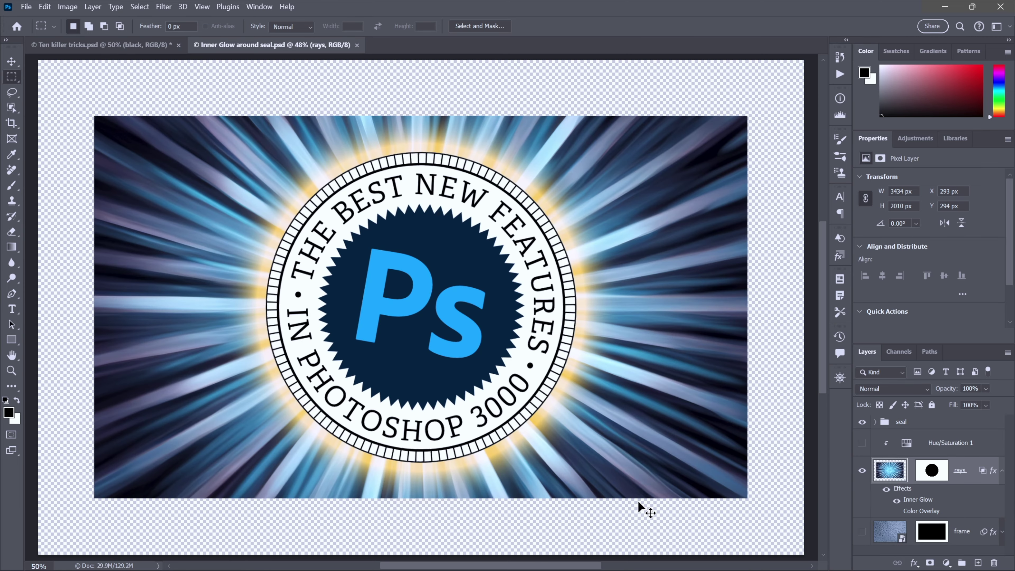
pyautogui.click(897, 512)
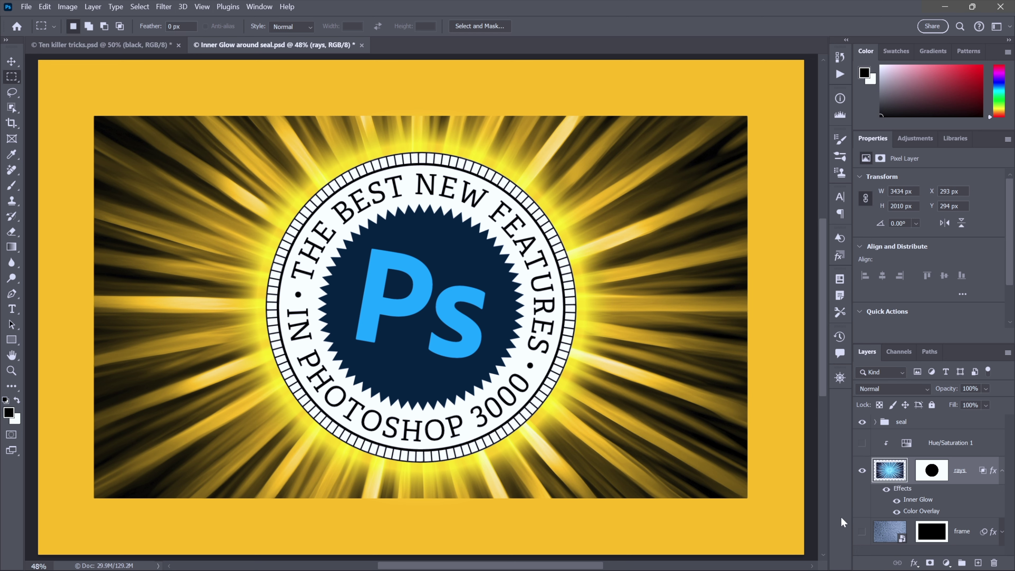
# Show the frame layer and enable Blend Interior Effects as Group in the rays layer's advanced blending options
pyautogui.click(861, 533)
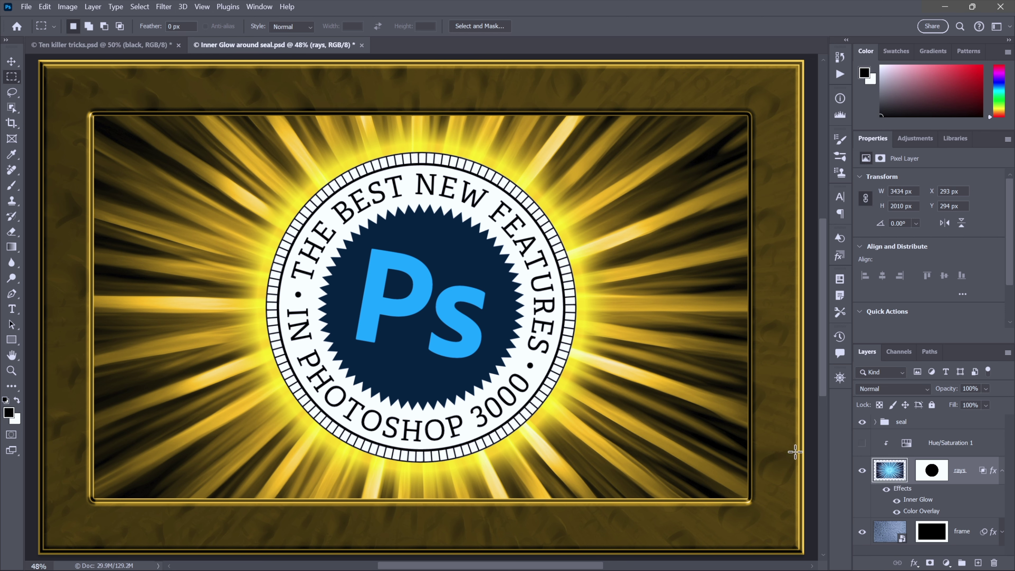
pyautogui.doubleClick(883, 472)
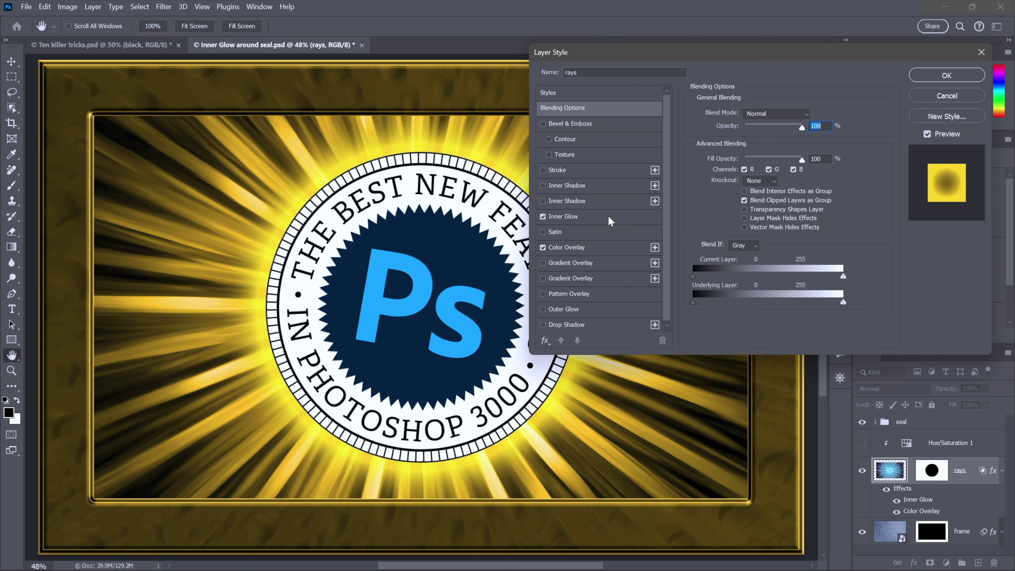
pyautogui.click(744, 192)
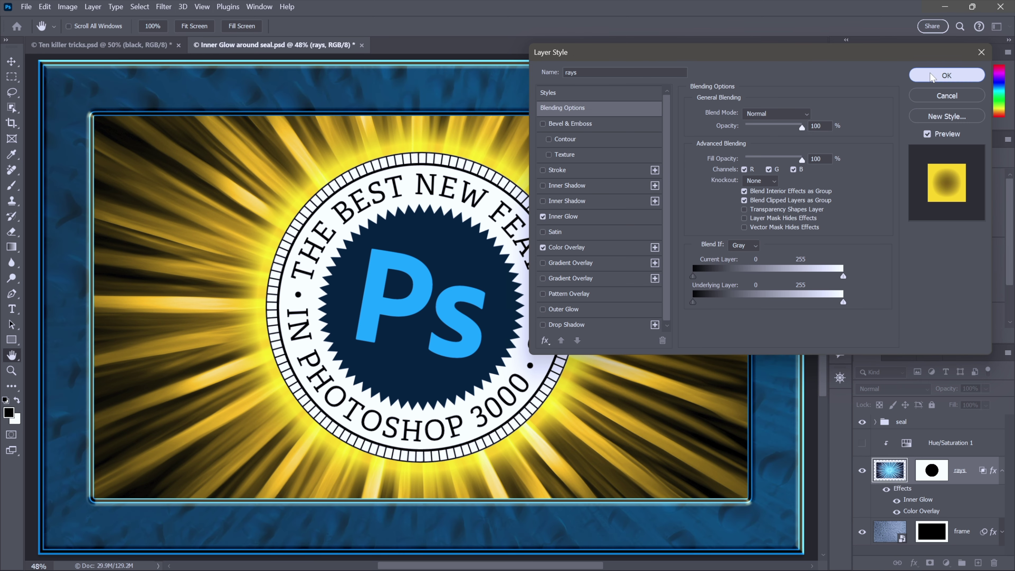
pyautogui.click(947, 75)
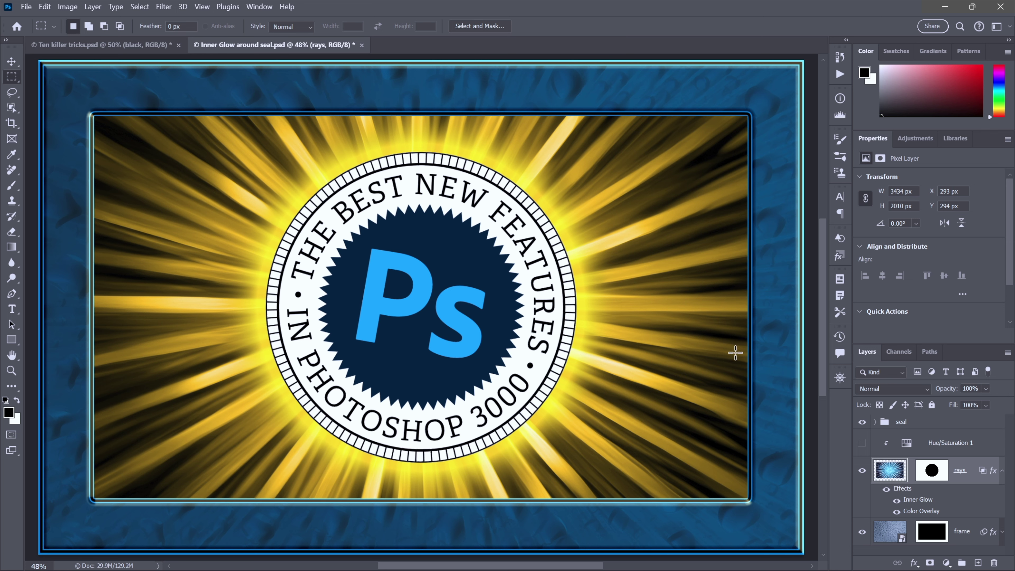
# Disable Transparency Shapes Layer in the frame layer's advanced blending options
pyautogui.click(977, 543)
pyautogui.doubleClick(977, 543)
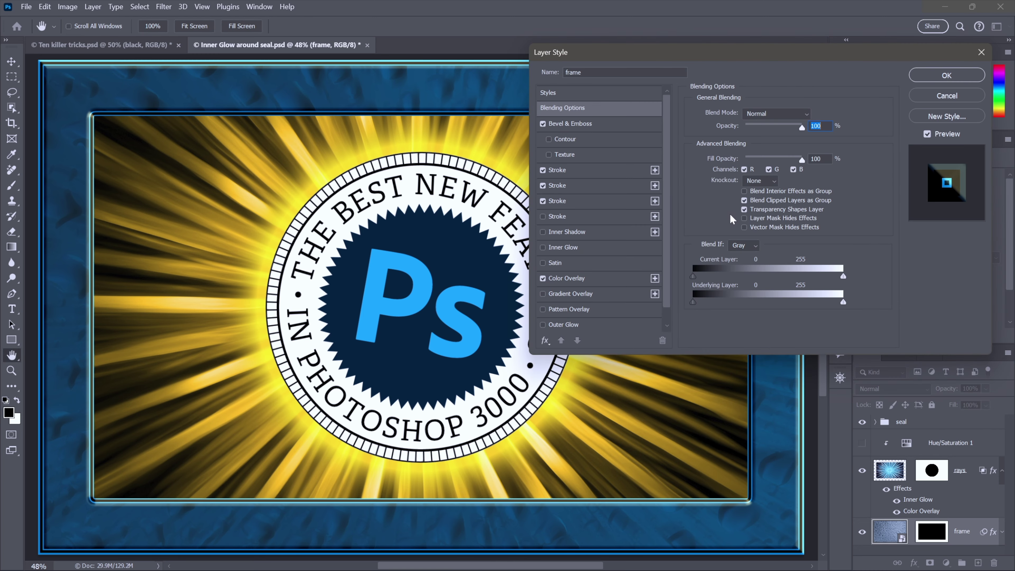
pyautogui.click(745, 210)
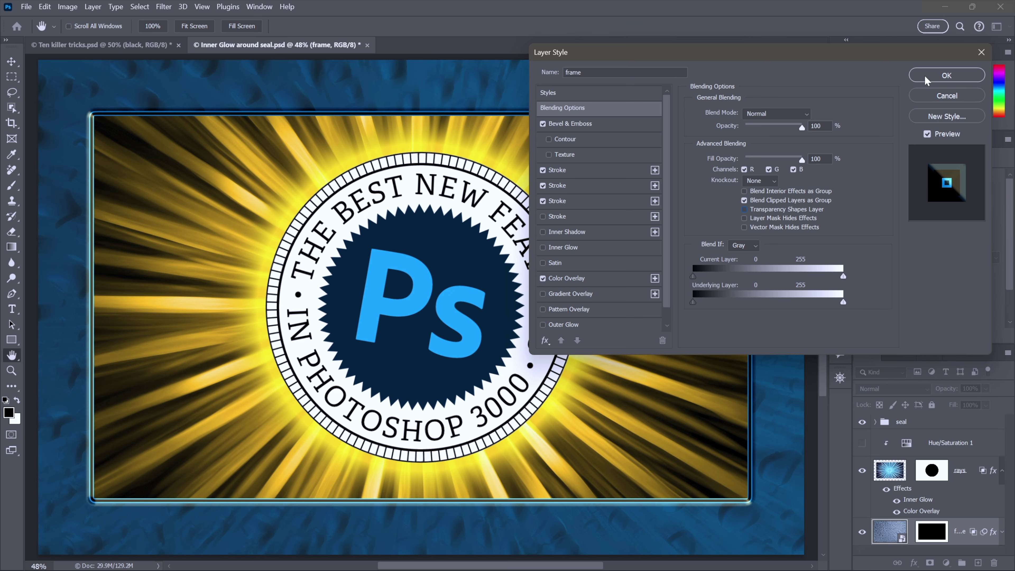
pyautogui.click(933, 76)
pyautogui.press('m')
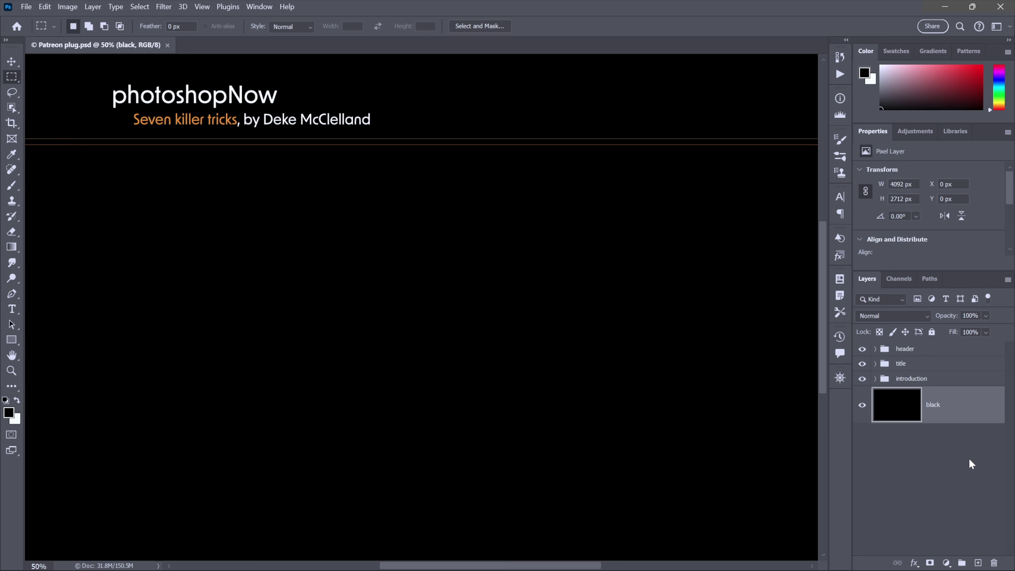
# Switch to the Woman in green_1693278.jpg document and look over the Dodge, Burn and Sponge tools
pyautogui.press('F2')
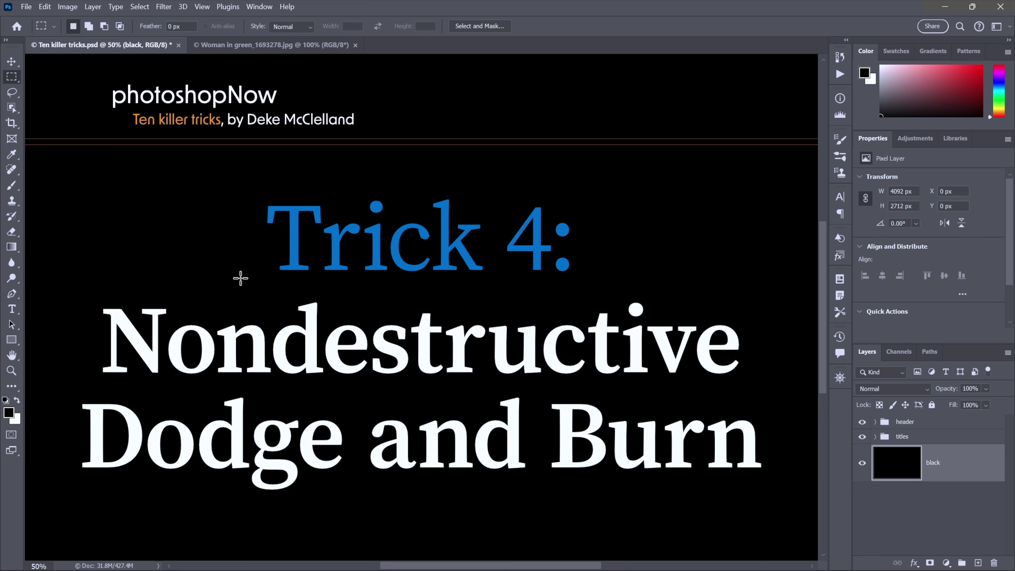
pyautogui.hotkey('ctrl', 'Tab')
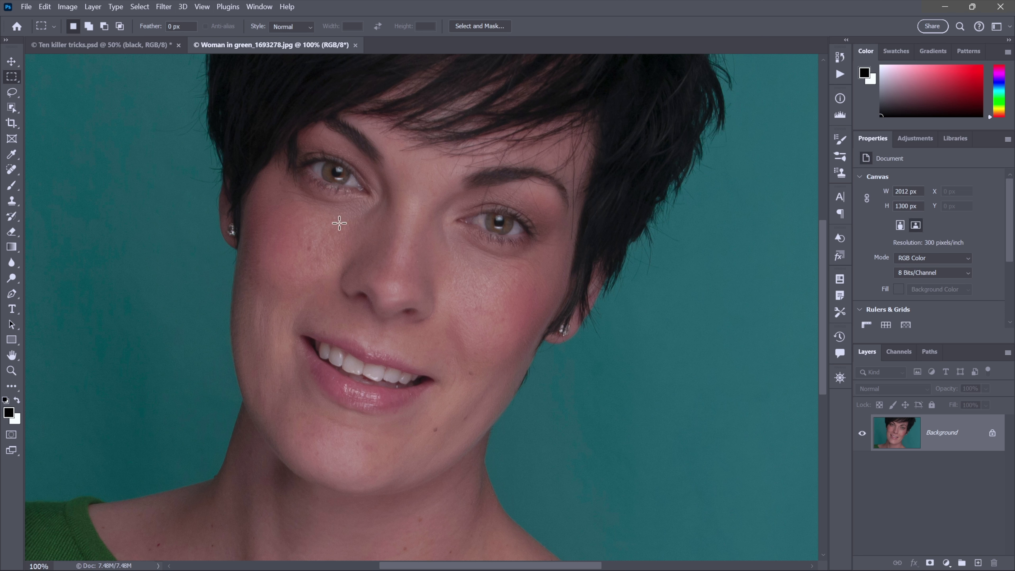
pyautogui.click(16, 279)
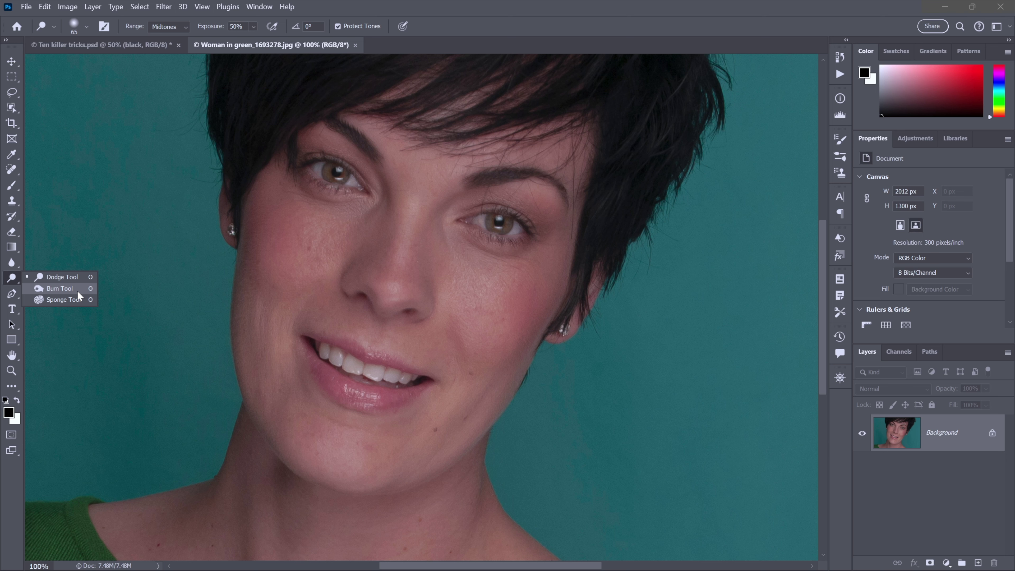
pyautogui.press('Escape')
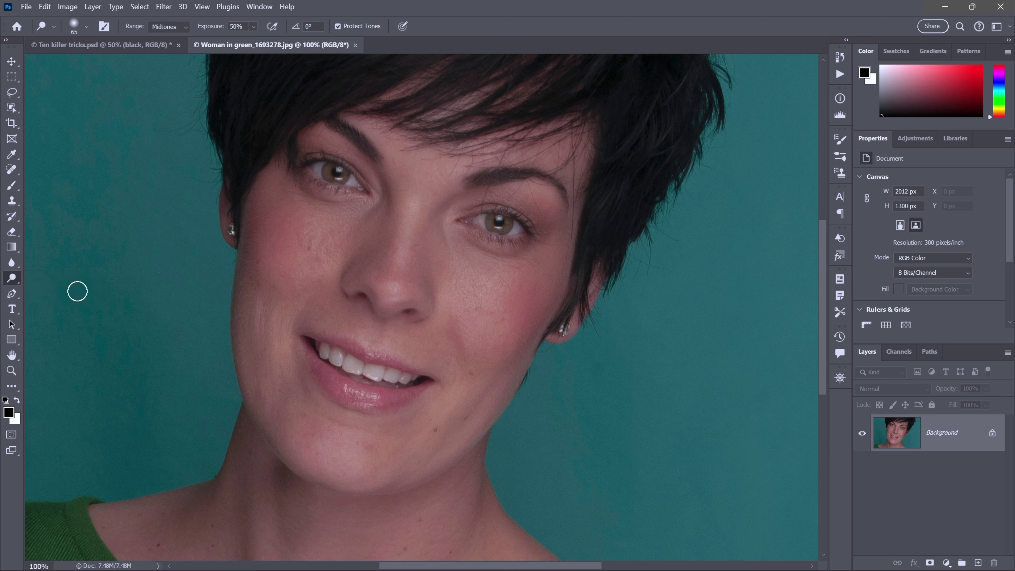
# Choose the Brush tool with white as the foreground color and add a new layer named "eyes & teeth"
pyautogui.click(15, 189)
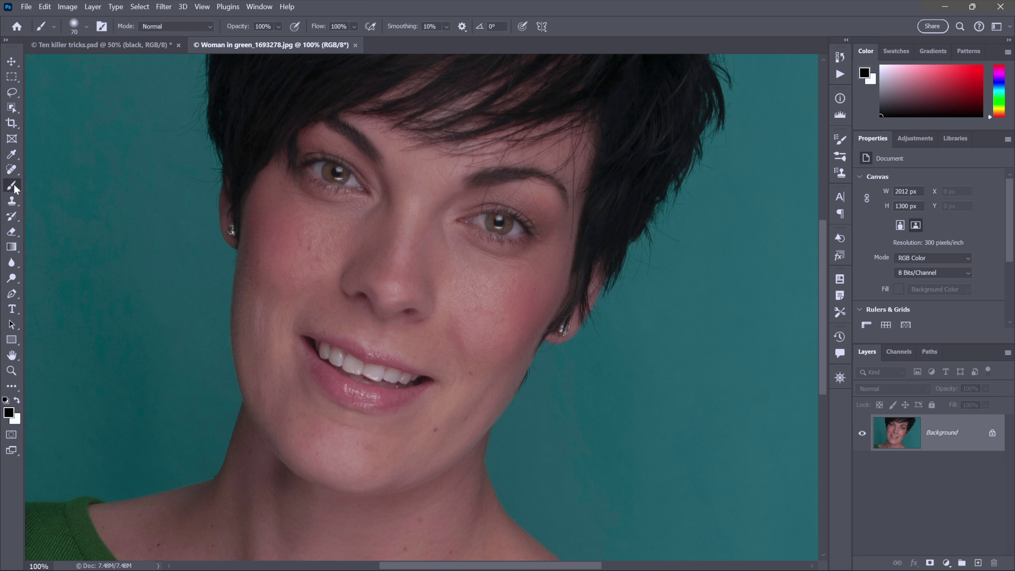
pyautogui.click(17, 400)
pyautogui.hotkey('ctrl', 'shift', 'n')
pyautogui.write('eyes & teeth')
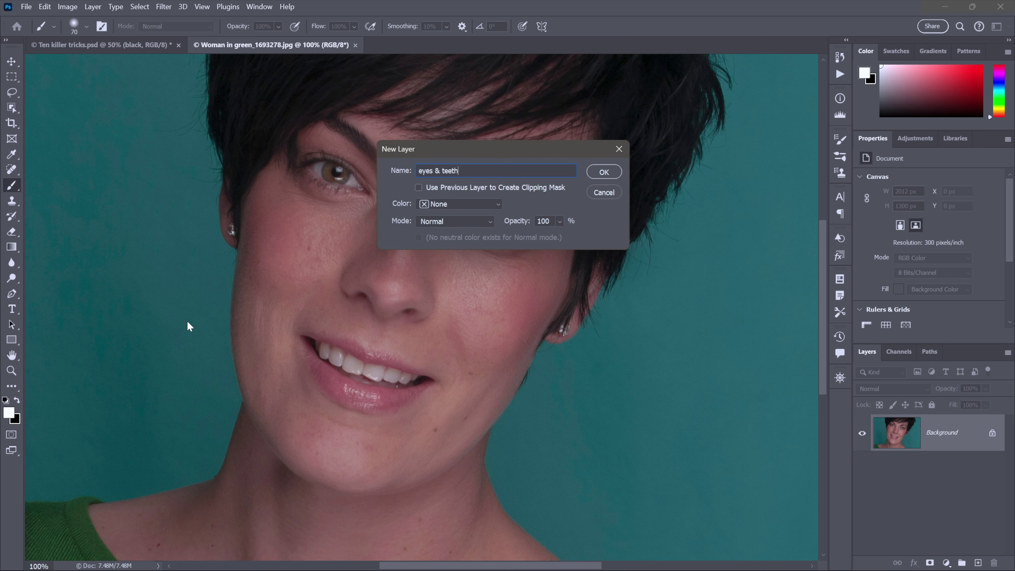
pyautogui.click(595, 171)
# Paint white over both eyes and the teeth on the eyes & teeth layer
pyautogui.moveTo(526, 229)
pyautogui.mouseDown()
pyautogui.moveTo(474, 219)
pyautogui.moveTo(523, 236)
pyautogui.moveTo(516, 238)
pyautogui.moveTo(460, 220)
pyautogui.moveTo(534, 226)
pyautogui.mouseUp()
pyautogui.moveTo(365, 193)
pyautogui.mouseDown()
pyautogui.moveTo(317, 162)
pyautogui.moveTo(332, 182)
pyautogui.moveTo(318, 177)
pyautogui.mouseUp()
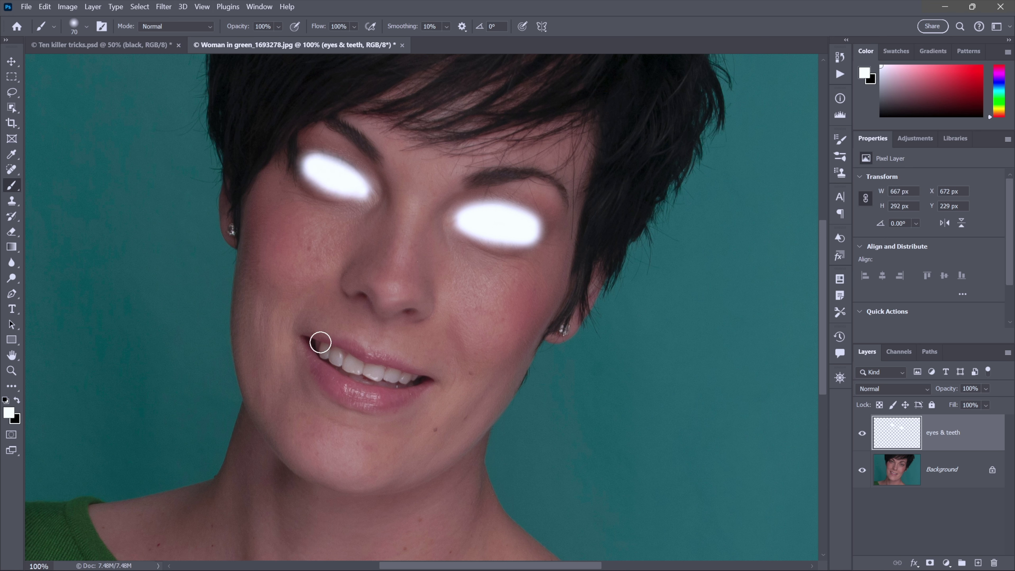
pyautogui.moveTo(316, 342)
pyautogui.mouseDown()
pyautogui.moveTo(426, 381)
pyautogui.moveTo(386, 381)
pyautogui.moveTo(313, 347)
pyautogui.mouseUp()
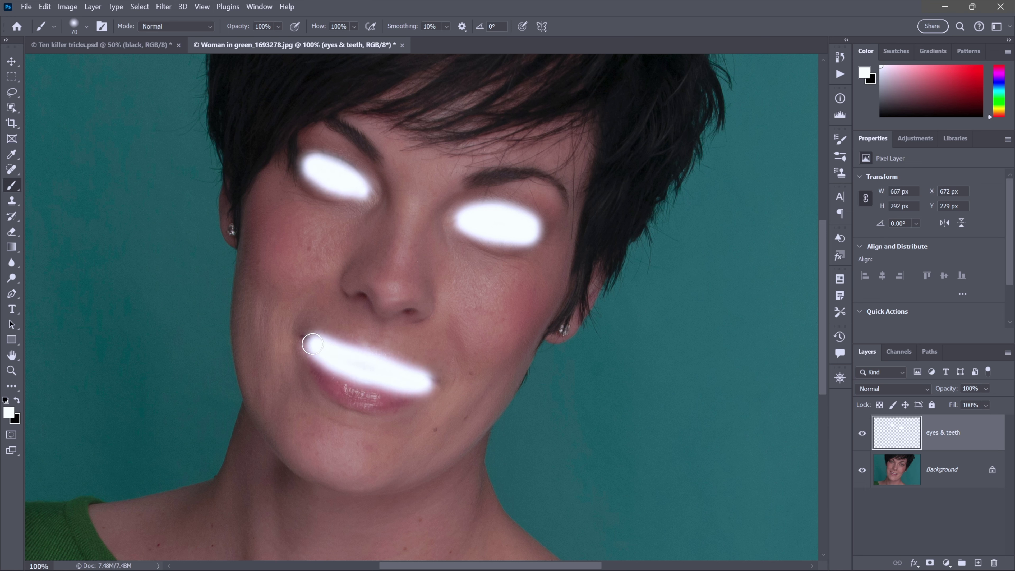
# Set the eyes & teeth layer to Overlay blend mode at 30% opacity
pyautogui.click(914, 391)
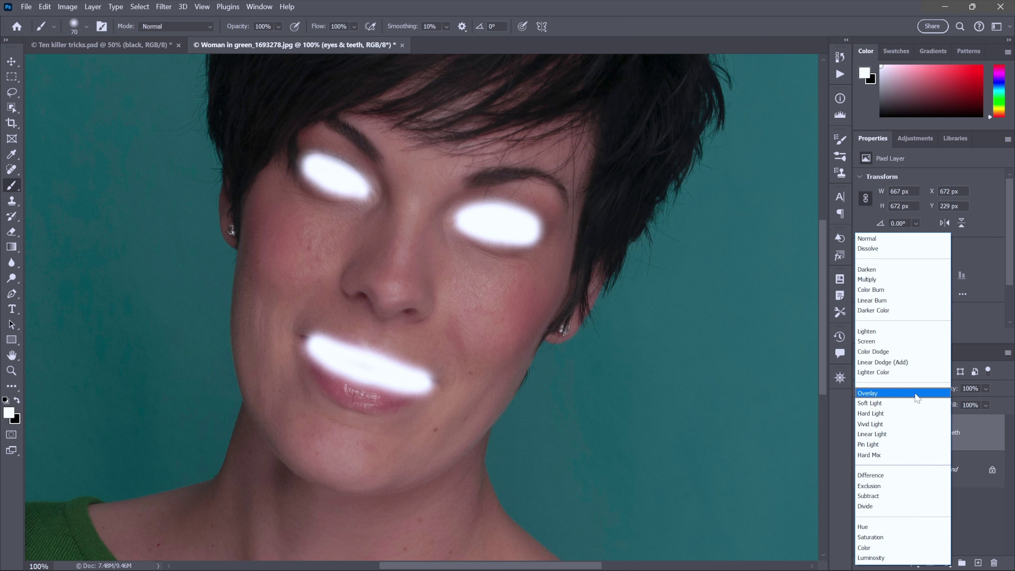
pyautogui.click(916, 394)
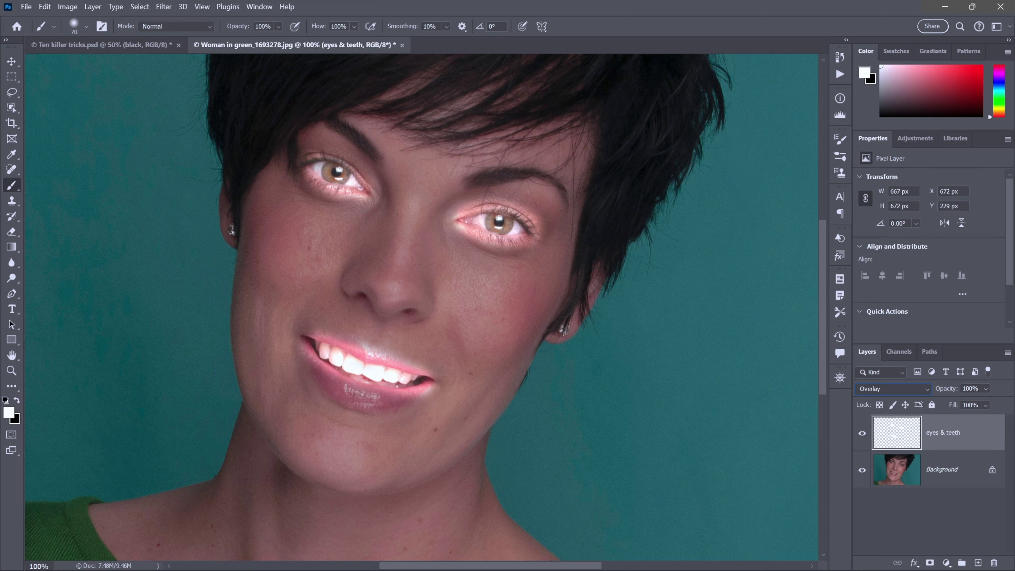
pyautogui.press('Tab')
pyautogui.write('20')
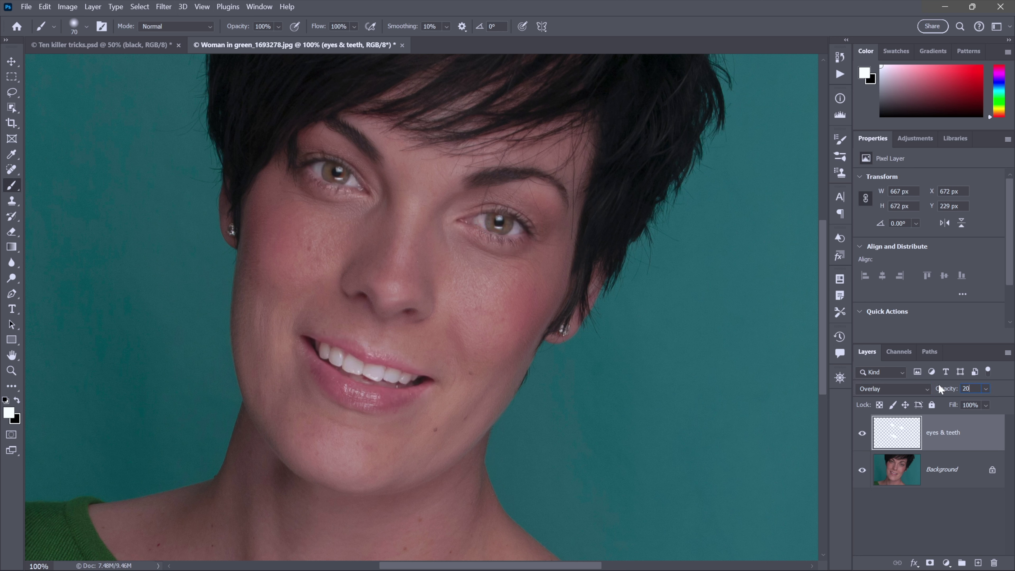
pyautogui.hotkey('shift', 'Up')
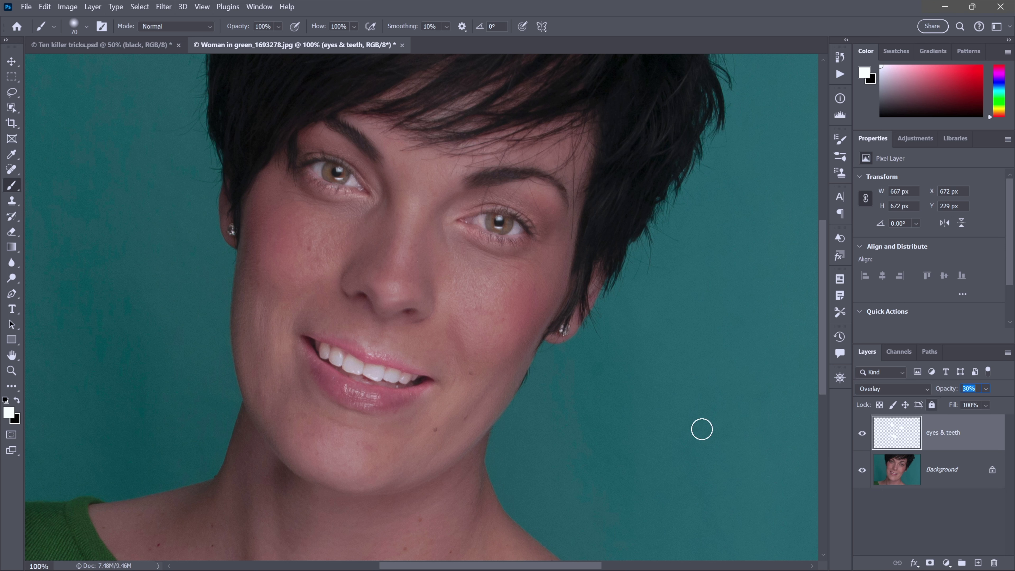
pyautogui.press('Return')
# Erase the excess white brightening from the skin around the mouth and both eyes with the Eraser tool
pyautogui.click(12, 236)
pyautogui.moveTo(330, 329)
pyautogui.mouseDown()
pyautogui.moveTo(453, 375)
pyautogui.moveTo(445, 391)
pyautogui.moveTo(364, 399)
pyautogui.moveTo(315, 373)
pyautogui.mouseUp()
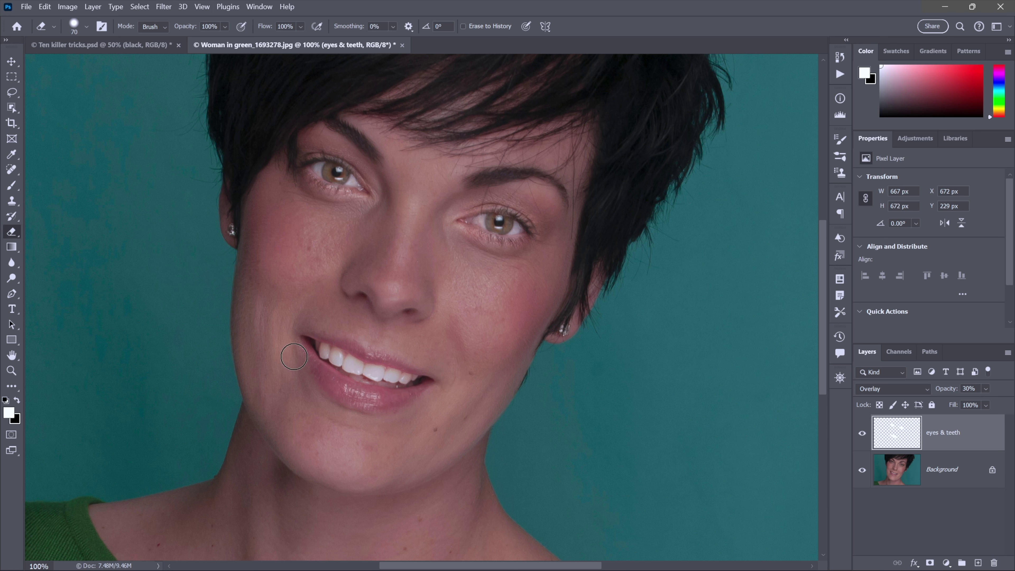
pyautogui.moveTo(339, 204)
pyautogui.mouseDown()
pyautogui.moveTo(374, 203)
pyautogui.moveTo(362, 159)
pyautogui.mouseUp()
pyautogui.moveTo(466, 200)
pyautogui.mouseDown()
pyautogui.moveTo(520, 201)
pyautogui.moveTo(549, 231)
pyautogui.moveTo(511, 250)
pyautogui.moveTo(446, 231)
pyautogui.mouseUp()
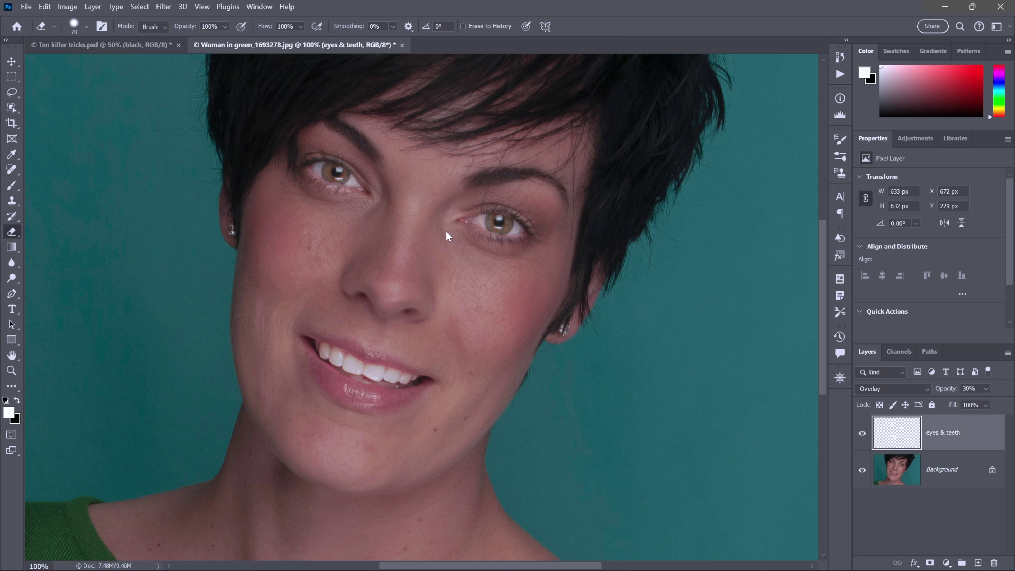
# Add a new layer named "eyeshadow" above the eyes & teeth layer
pyautogui.hotkey('ctrl', 'shift', 'n')
pyautogui.write('eyesh')
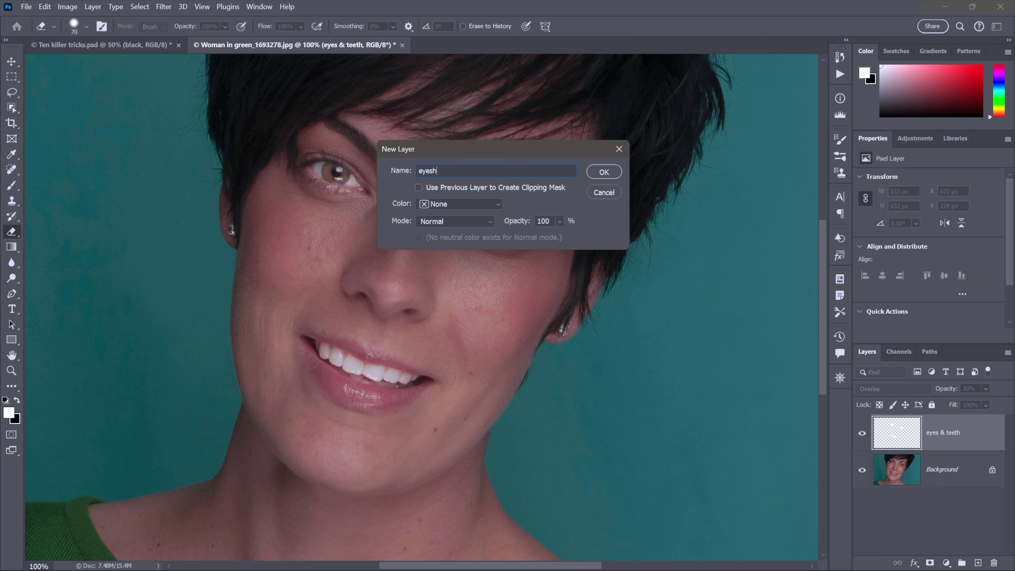
pyautogui.write('adow')
pyautogui.press('Return')
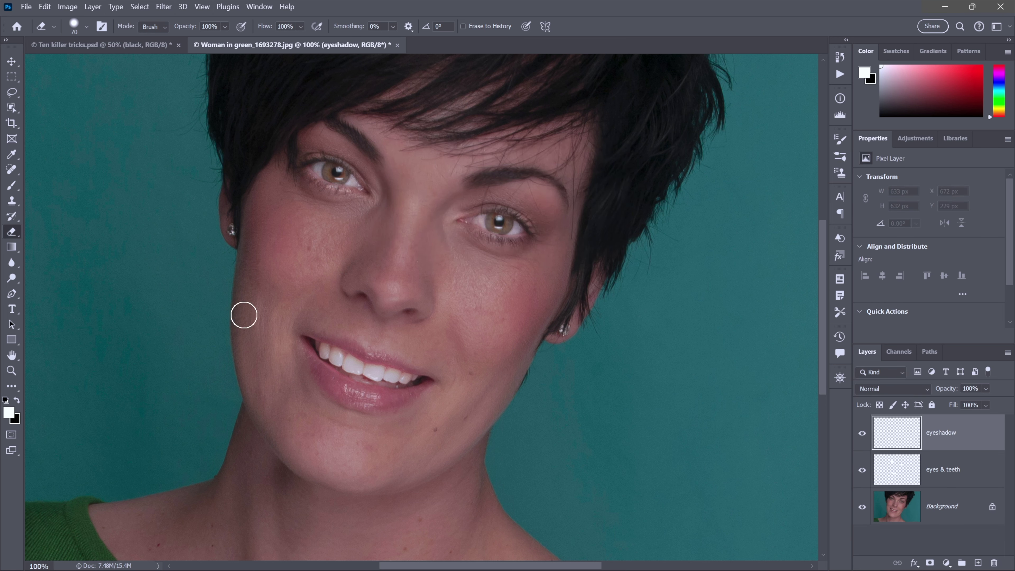
# Brush black over the upper eyelids of both eyes on the eyeshadow layer
pyautogui.press('x')
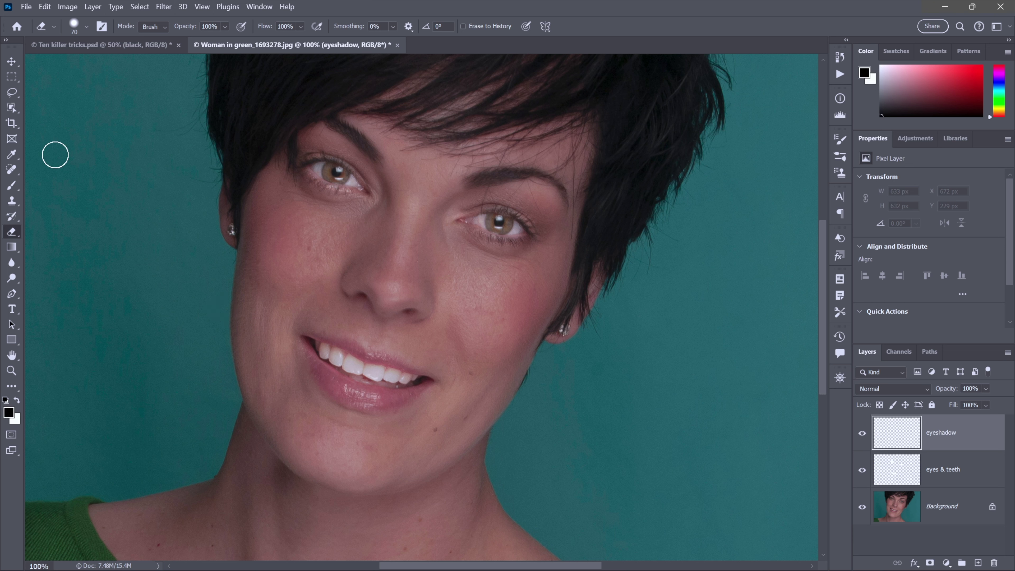
pyautogui.click(18, 190)
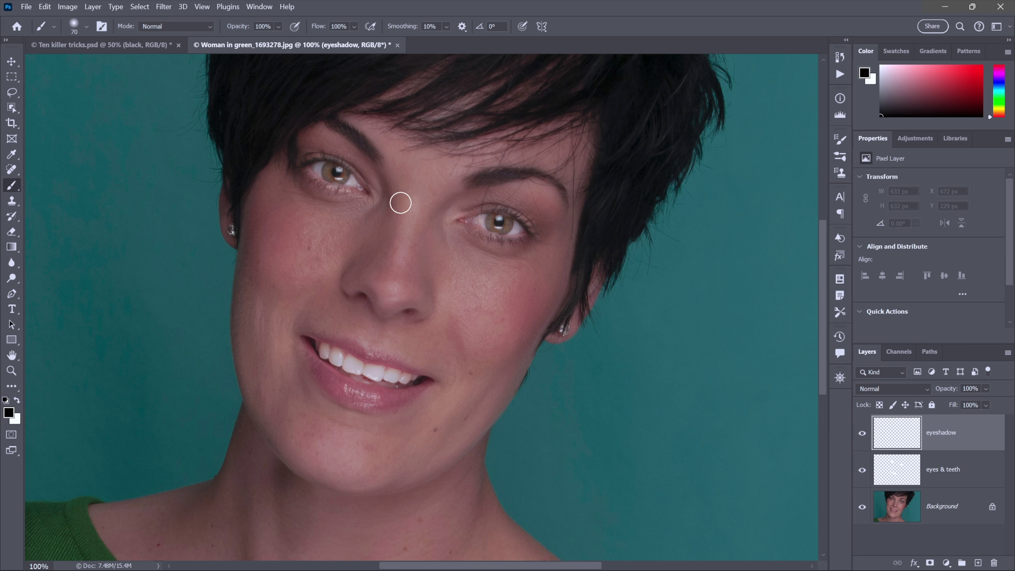
pyautogui.moveTo(462, 207)
pyautogui.mouseDown()
pyautogui.moveTo(491, 200)
pyautogui.moveTo(550, 220)
pyautogui.moveTo(484, 189)
pyautogui.moveTo(535, 196)
pyautogui.moveTo(553, 211)
pyautogui.moveTo(536, 193)
pyautogui.moveTo(503, 182)
pyautogui.mouseUp()
pyautogui.moveTo(379, 175)
pyautogui.mouseDown()
pyautogui.moveTo(361, 162)
pyautogui.moveTo(300, 144)
pyautogui.moveTo(346, 148)
pyautogui.moveTo(316, 135)
pyautogui.mouseUp()
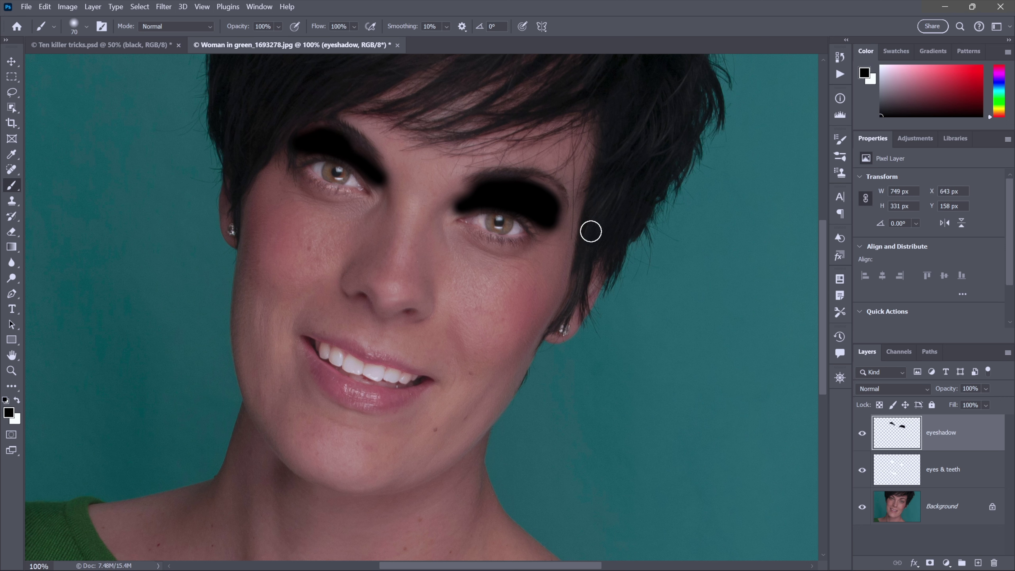
# Set the eyeshadow layer to Soft Light blend mode at 10% opacity
pyautogui.click(924, 389)
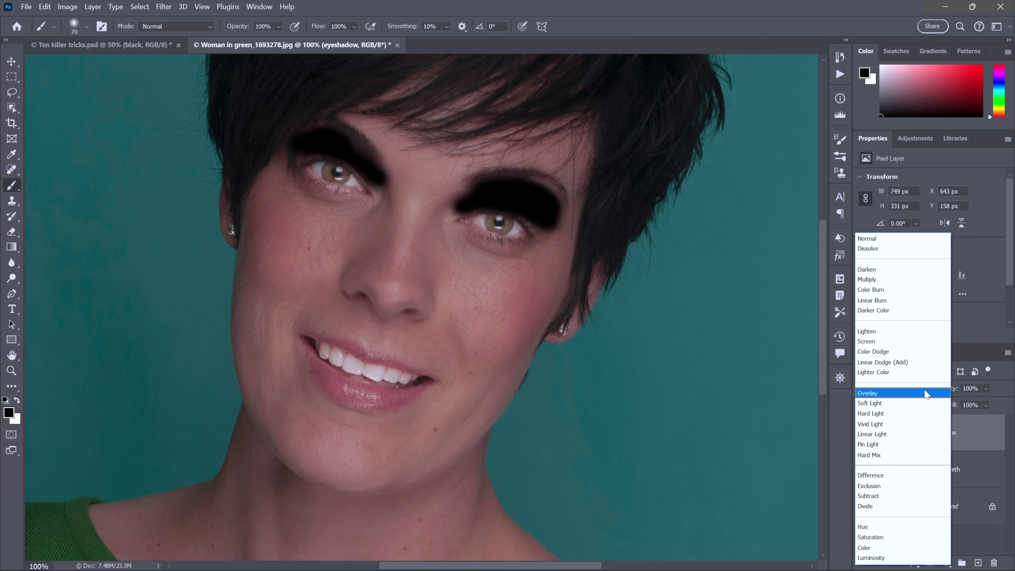
pyautogui.click(922, 404)
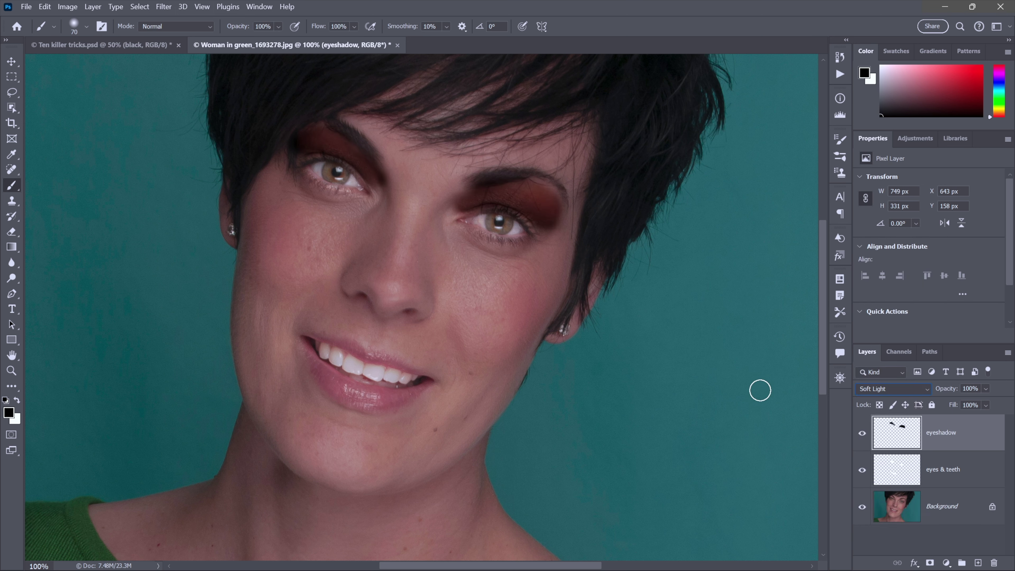
pyautogui.click(970, 388)
pyautogui.write('20')
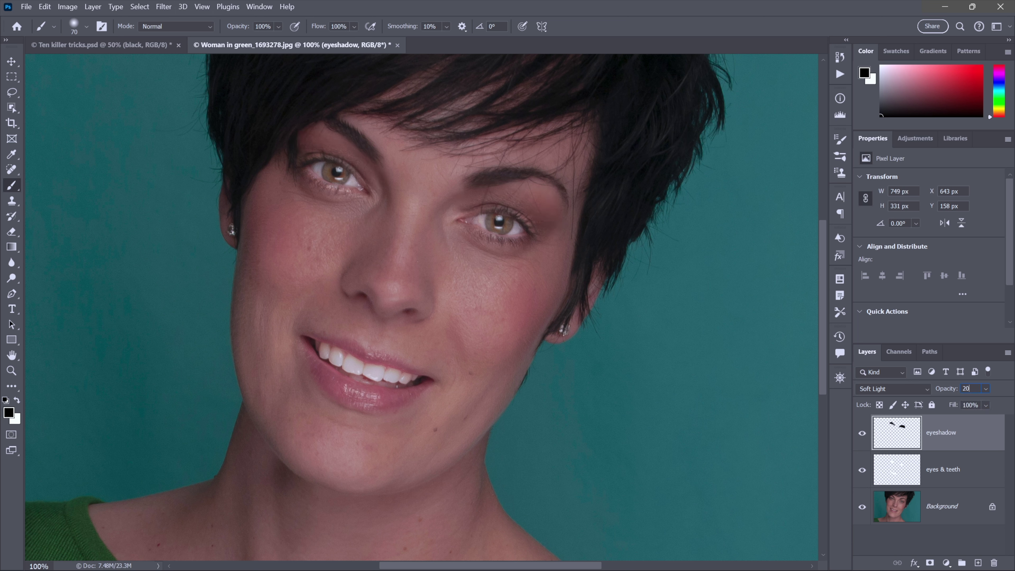
pyautogui.hotkey('shift', 'Down')
pyautogui.press('Return')
# Compare the portrait with and without the retouching layers, and review the blend settings of the eyes & teeth and eyeshadow layers
pyautogui.keyDown('alt'); pyautogui.click(863, 508); pyautogui.keyUp('alt')
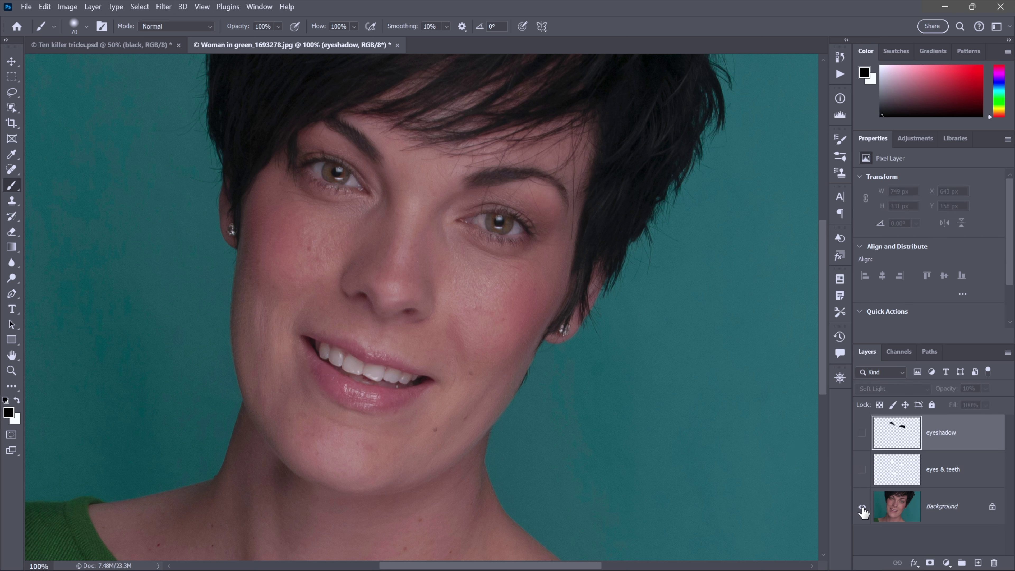
pyautogui.keyDown('alt'); pyautogui.click(863, 508); pyautogui.keyUp('alt')
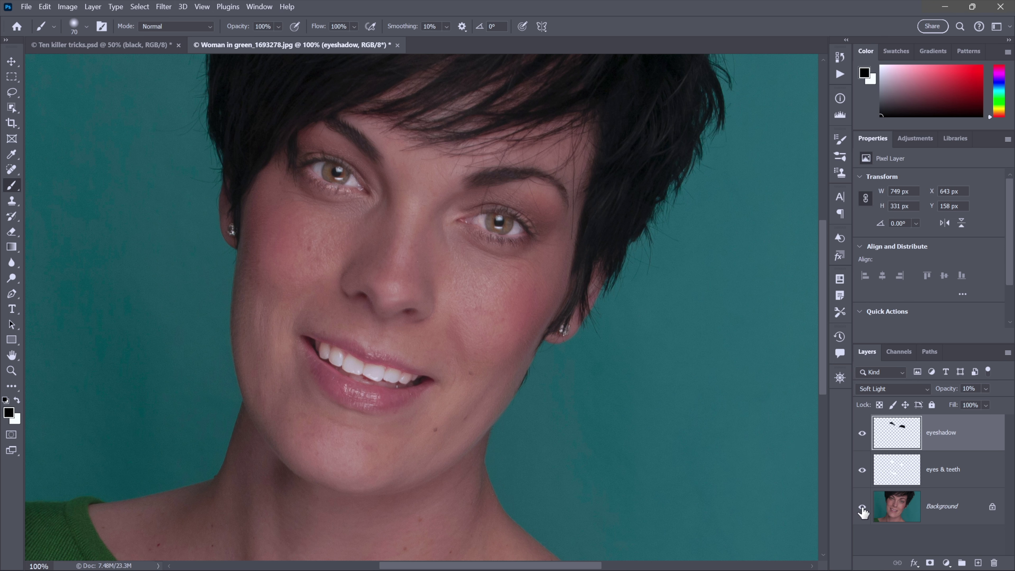
pyautogui.click(889, 476)
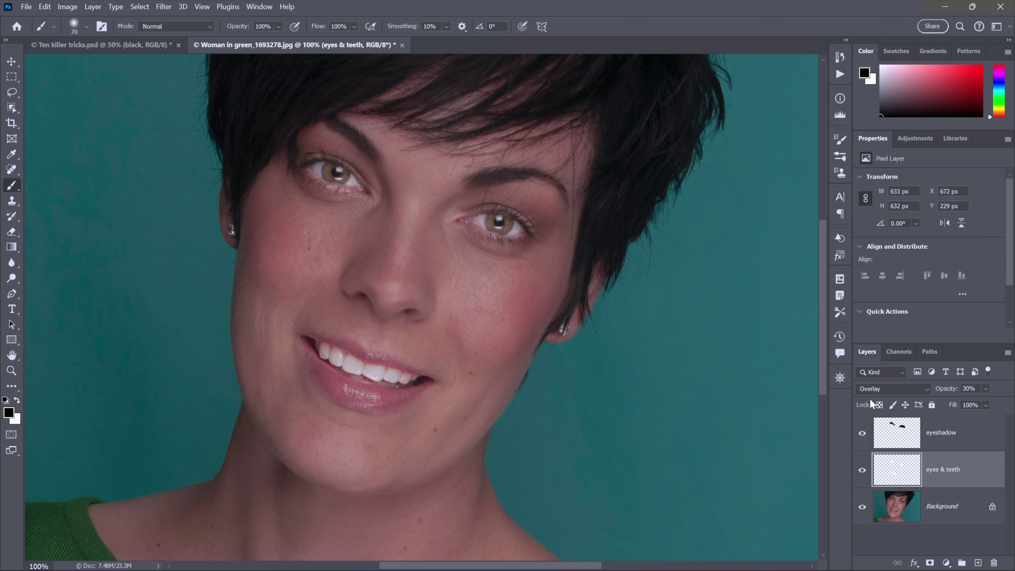
pyautogui.click(900, 437)
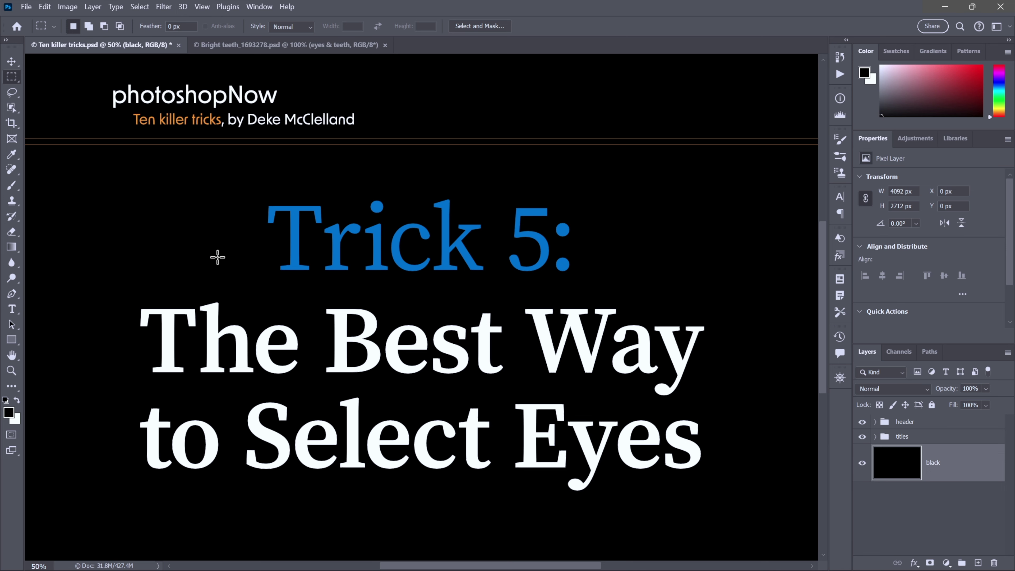
# In the Bright teeth portrait, select the left eye with two intersecting elliptical marquees, fill it with white on the eyes & teeth layer, and deselect
pyautogui.hotkey('ctrl', 'Tab')
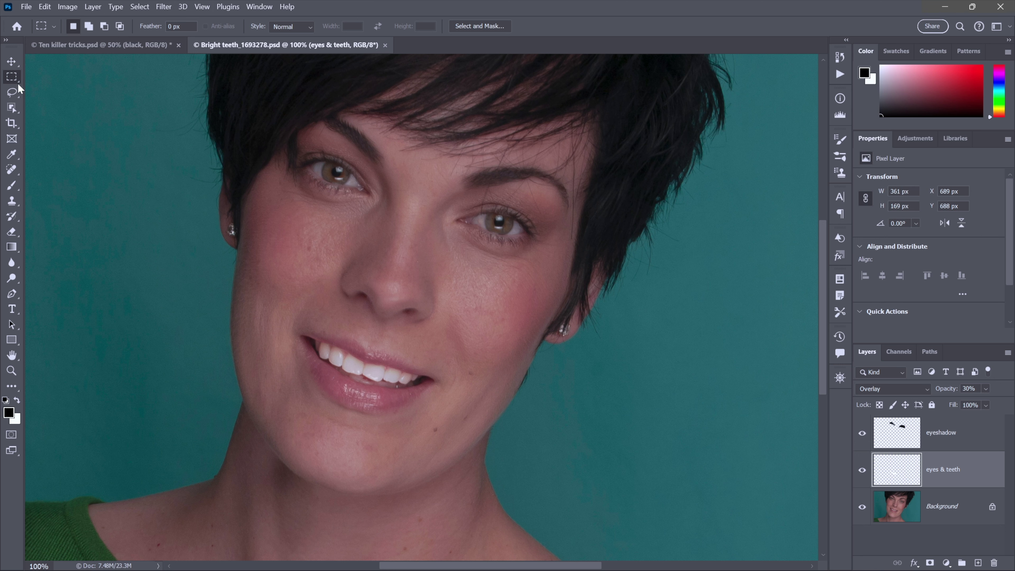
pyautogui.rightClick(11, 78)
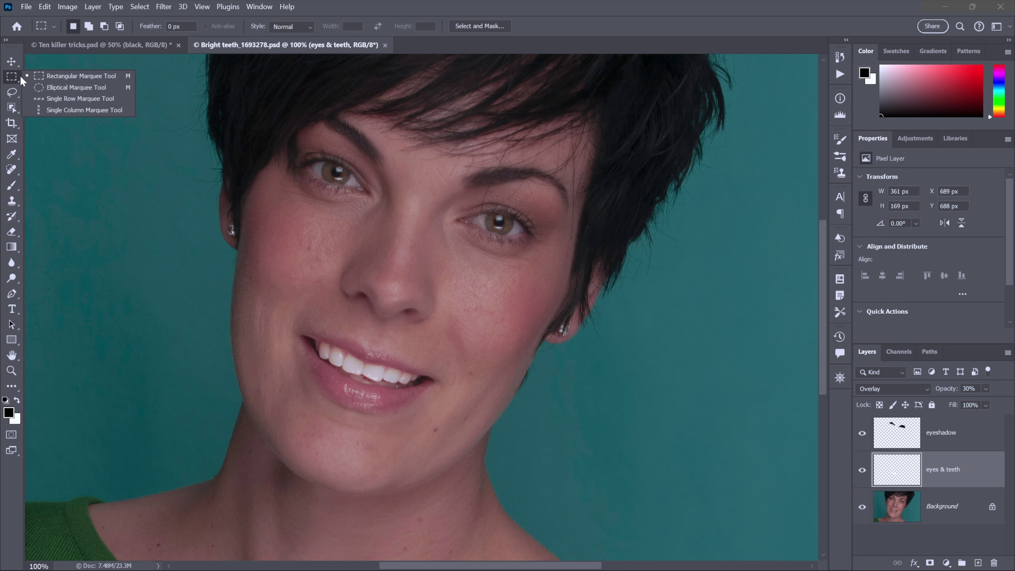
pyautogui.click(118, 89)
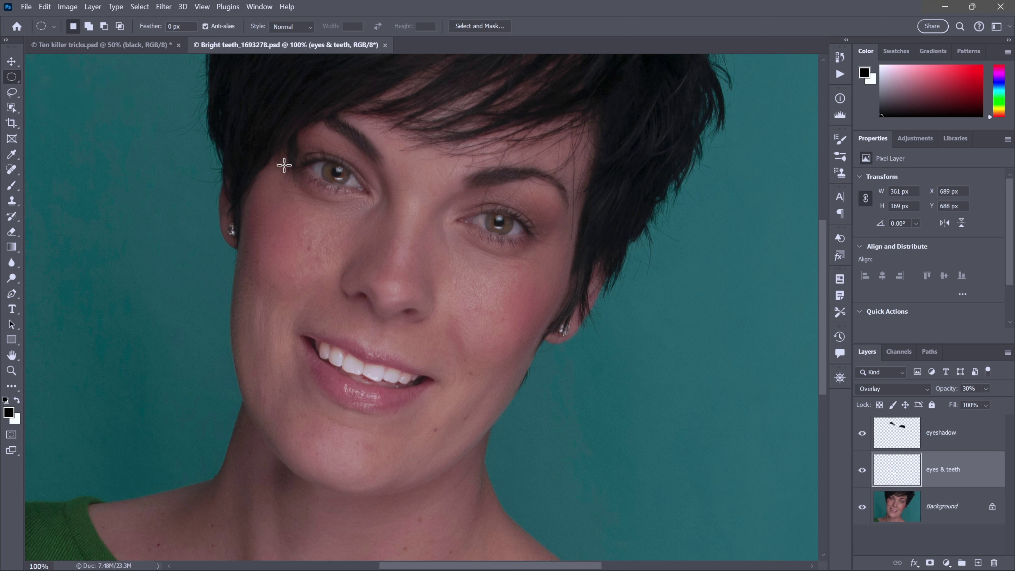
pyautogui.moveTo(254, 159); pyautogui.dragTo(359, 265)
pyautogui.moveTo(370, 269); pyautogui.dragTo(366, 269)
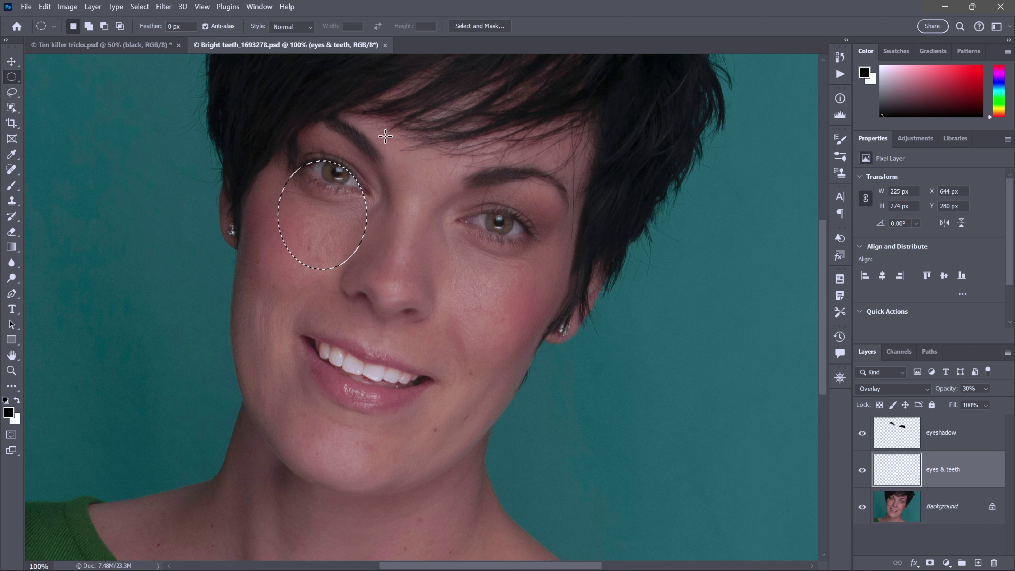
pyautogui.hotkey('shift', 'alt')
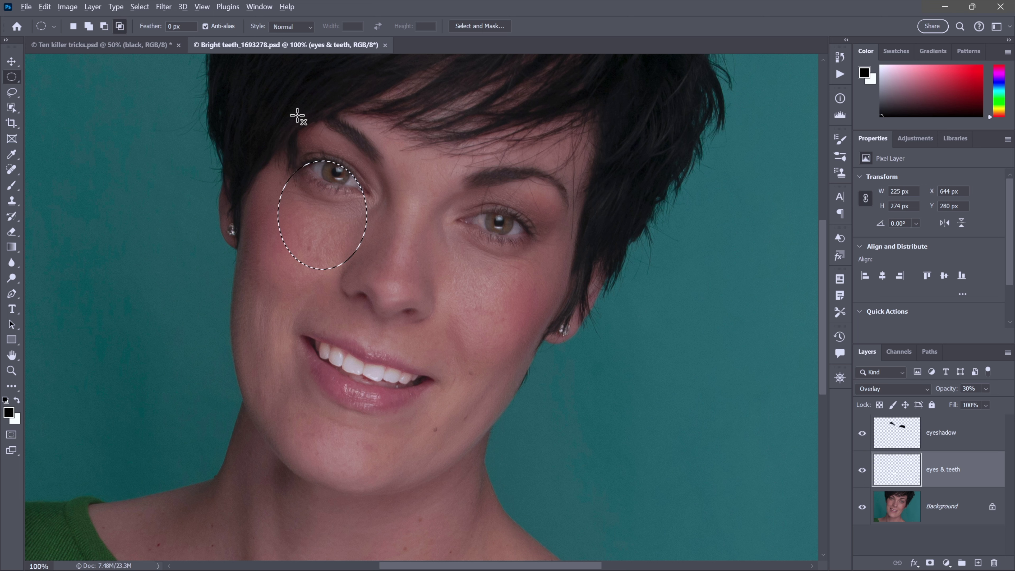
pyautogui.moveTo(303, 114); pyautogui.dragTo(405, 187)
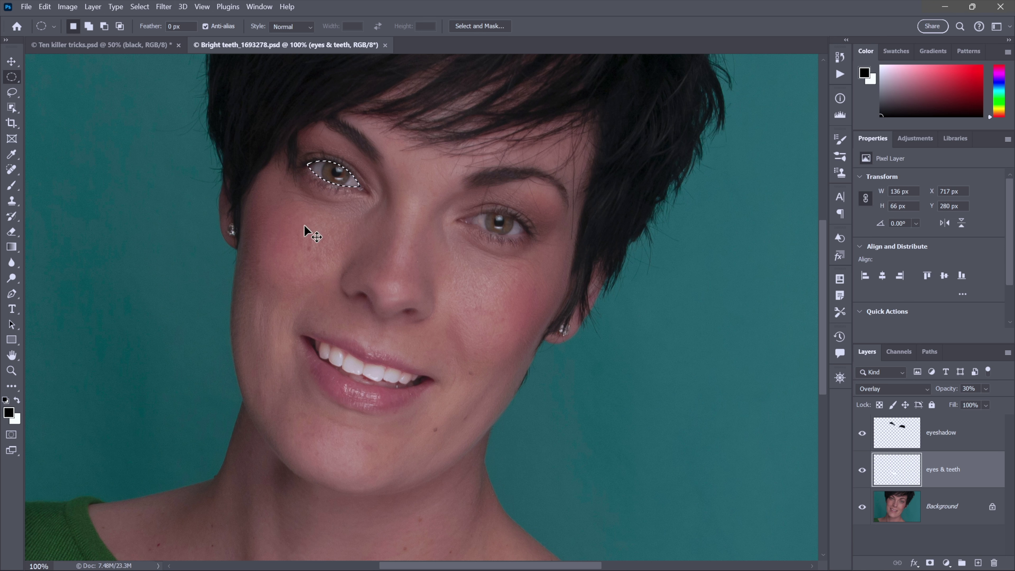
pyautogui.hotkey('ctrl', 'BackSpace')
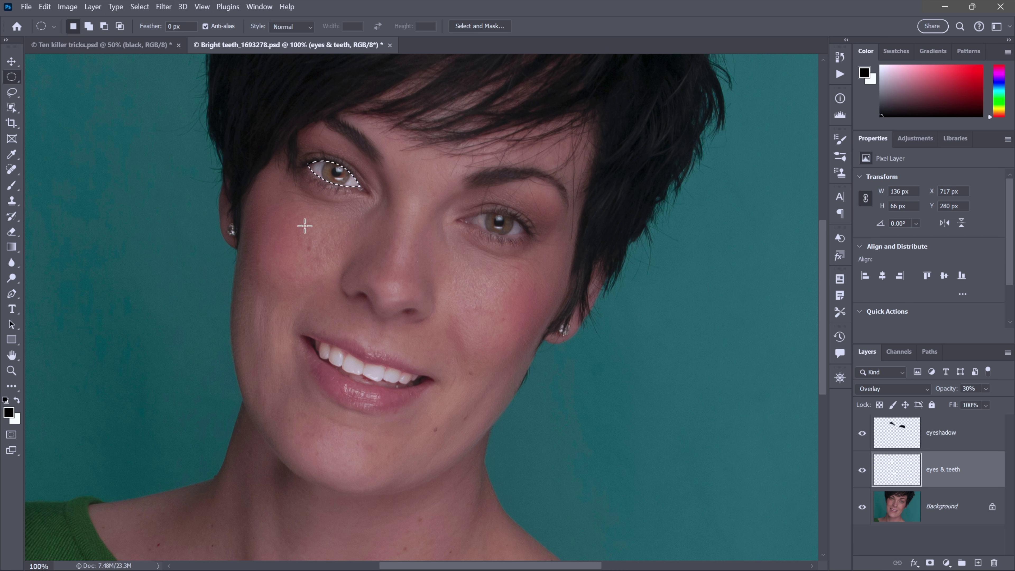
pyautogui.hotkey('ctrl', 'd')
# Select the right eye by intersecting two elliptical selections, fill it with white on the eyes & teeth layer, and deselect
pyautogui.moveTo(453, 208); pyautogui.dragTo(528, 275)
pyautogui.hotkey('shift', 'alt')
pyautogui.moveTo(469, 175); pyautogui.dragTo(548, 236)
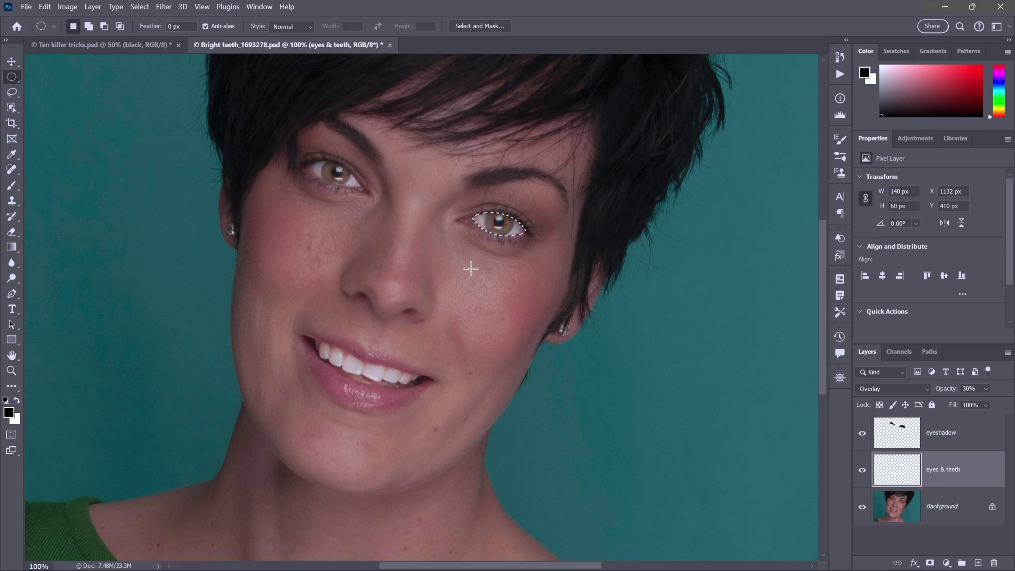
pyautogui.hotkey('ctrl', 'd')
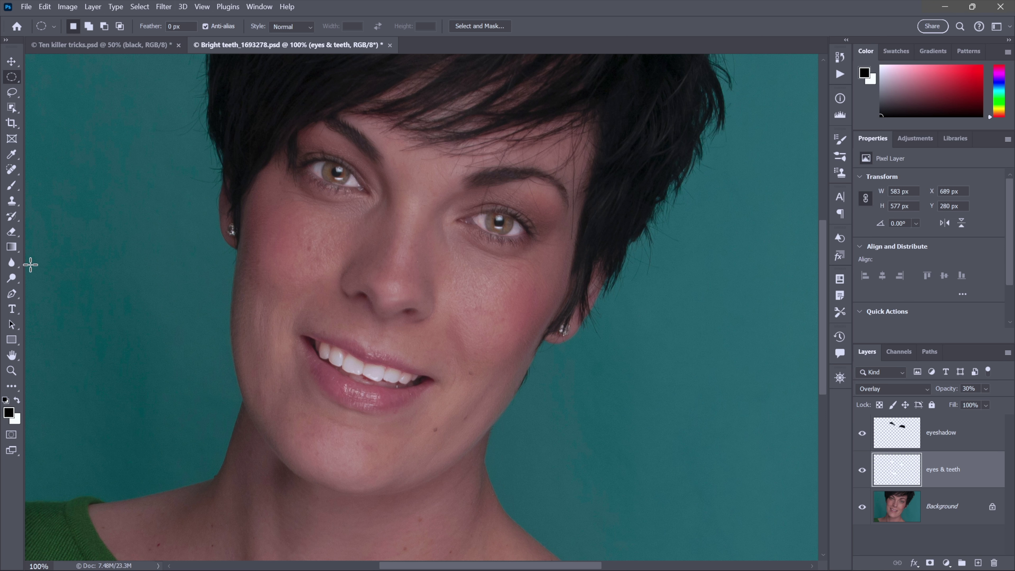
# Smudge the white fill around the lower edges of both eyes using an enlarged Smudge brush at 50% strength
pyautogui.click(11, 262)
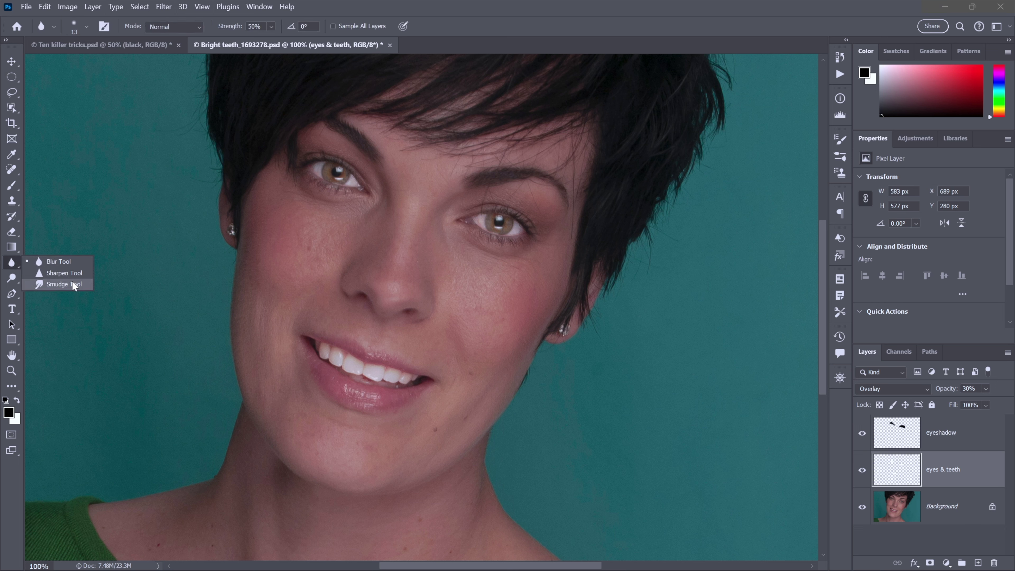
pyautogui.click(72, 286)
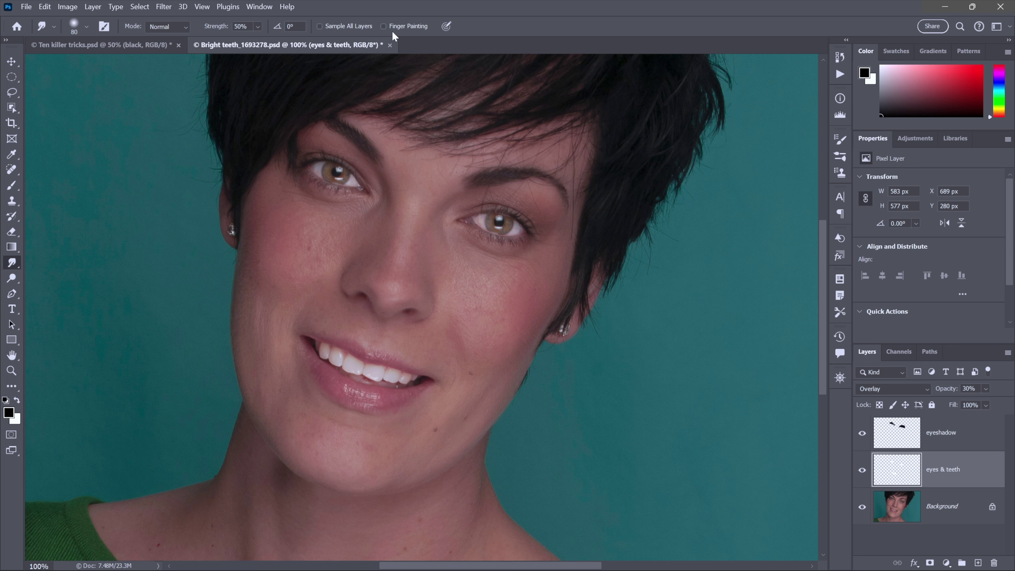
pyautogui.press(']')
pyautogui.press(']')
pyautogui.press(']')
pyautogui.press(']')
pyautogui.moveTo(493, 243); pyautogui.dragTo(485, 245)
pyautogui.click(335, 197)
# Shrink the Smudge brush and switch back to the Rectangular Marquee tool
pyautogui.press('[')
pyautogui.press('[')
pyautogui.press('[')
pyautogui.press('[')
pyautogui.press('[')
pyautogui.press('[')
pyautogui.press('[')
pyautogui.click(12, 78)
pyautogui.rightClick(12, 80)
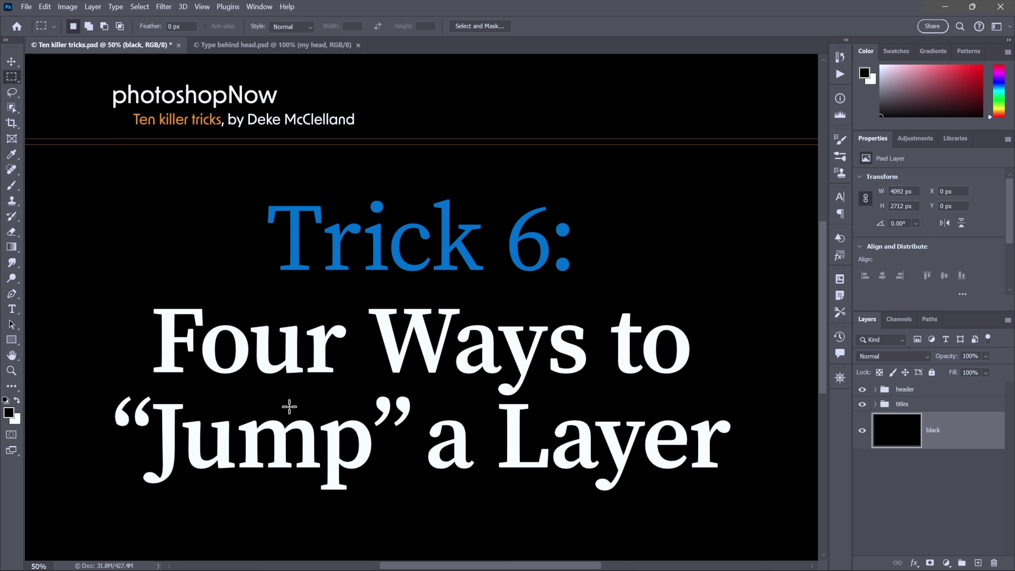
# In Type behind head.psd, compare the composition with and without the my head layer, and delete that layer
pyautogui.hotkey('ctrl', 'Tab')
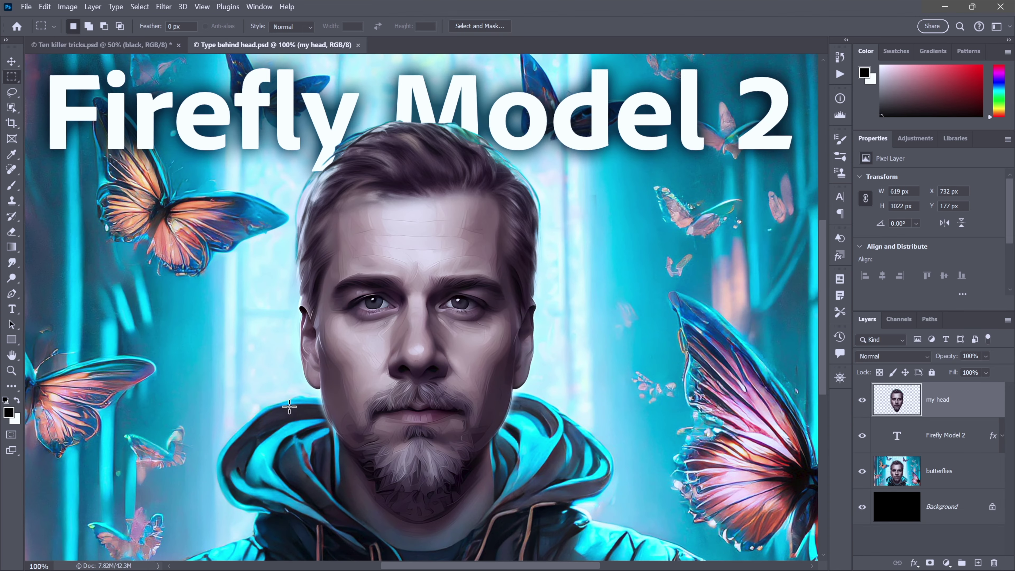
pyautogui.click(862, 400)
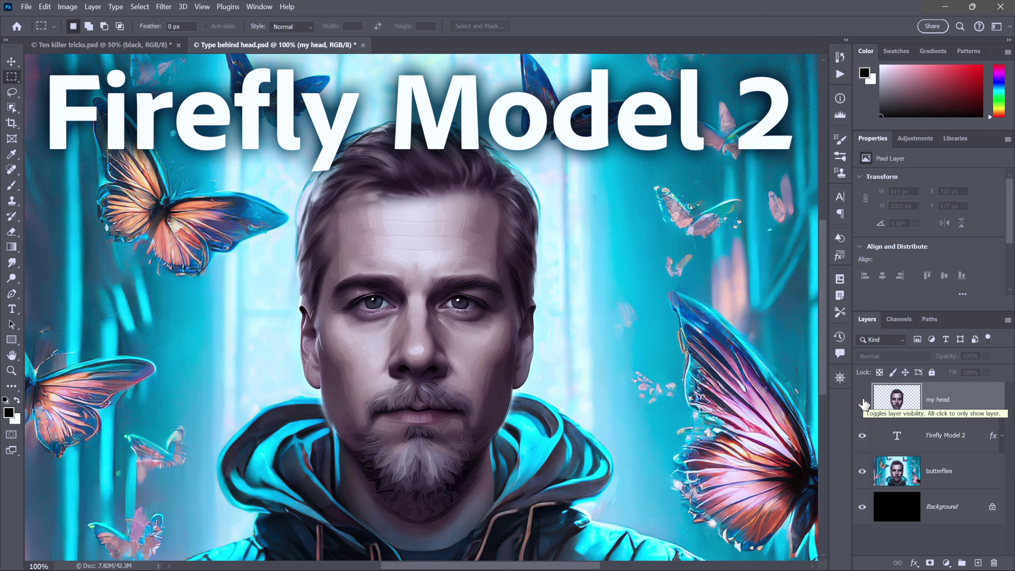
pyautogui.click(862, 400)
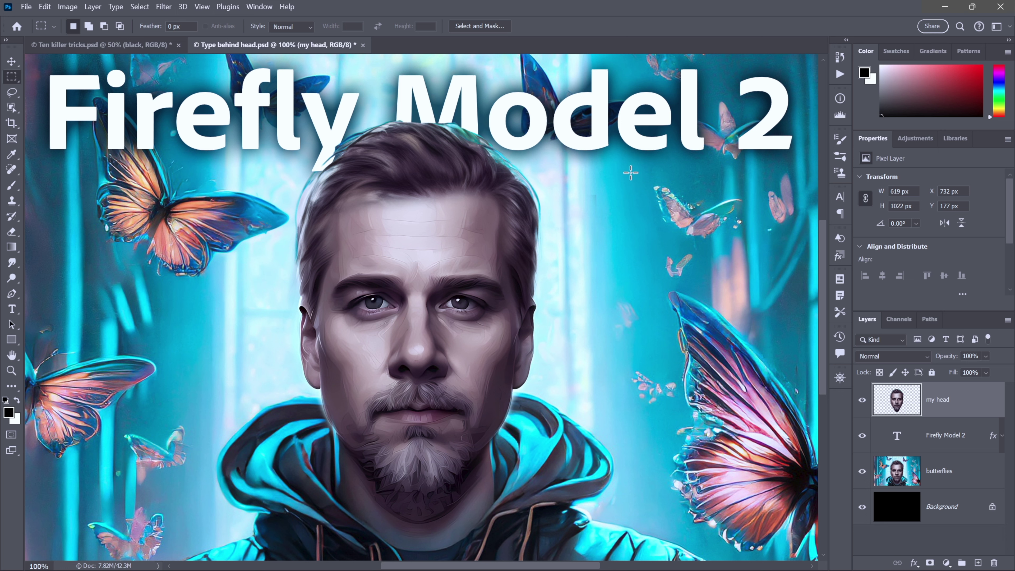
pyautogui.press('Delete')
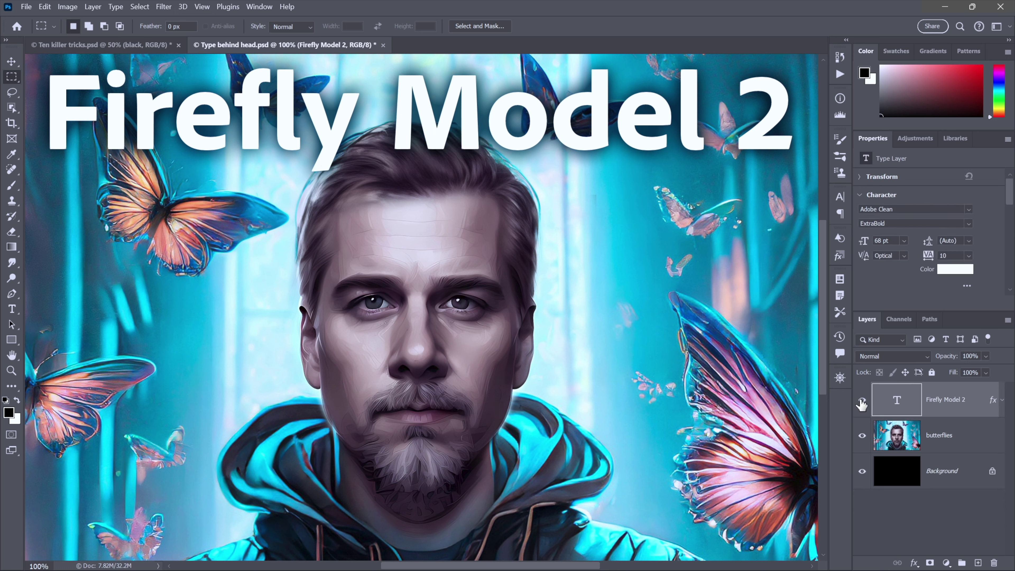
# Hide the Firefly Model 2 text layer and select the man's head on the butterflies layer with the Object Selection tool
pyautogui.click(862, 401)
pyautogui.click(896, 439)
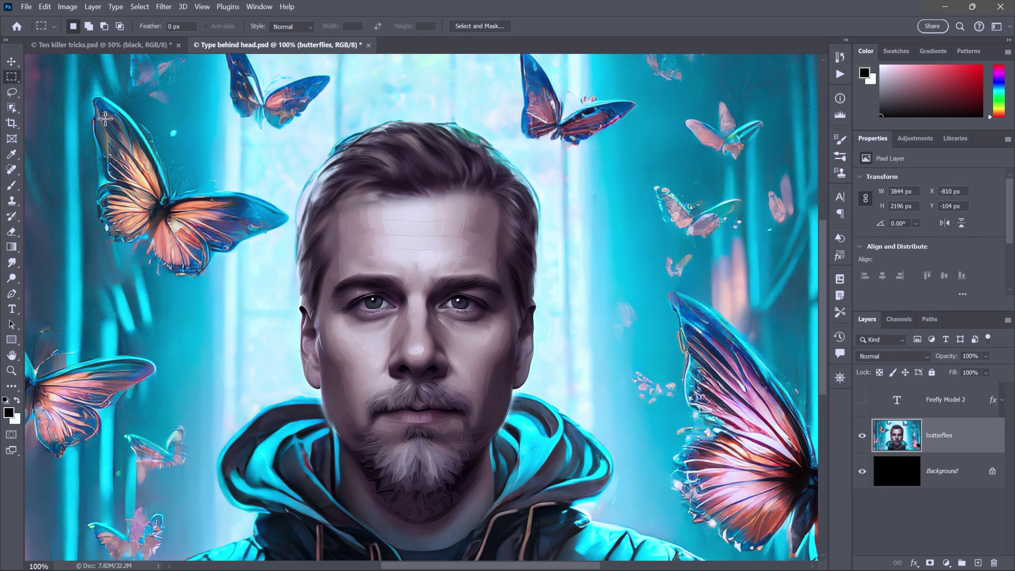
pyautogui.click(11, 108)
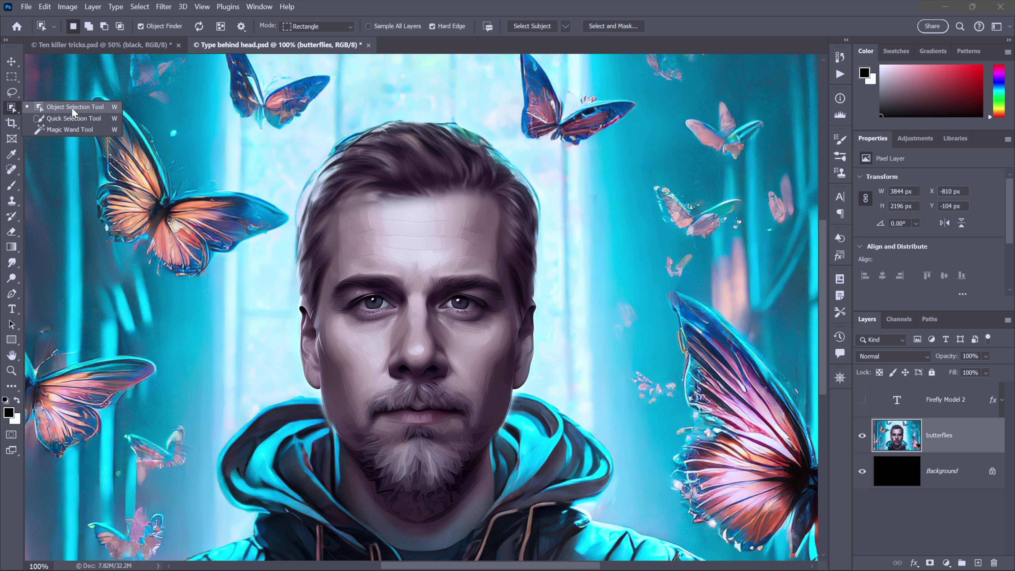
pyautogui.click(72, 109)
pyautogui.moveTo(275, 95); pyautogui.dragTo(564, 528)
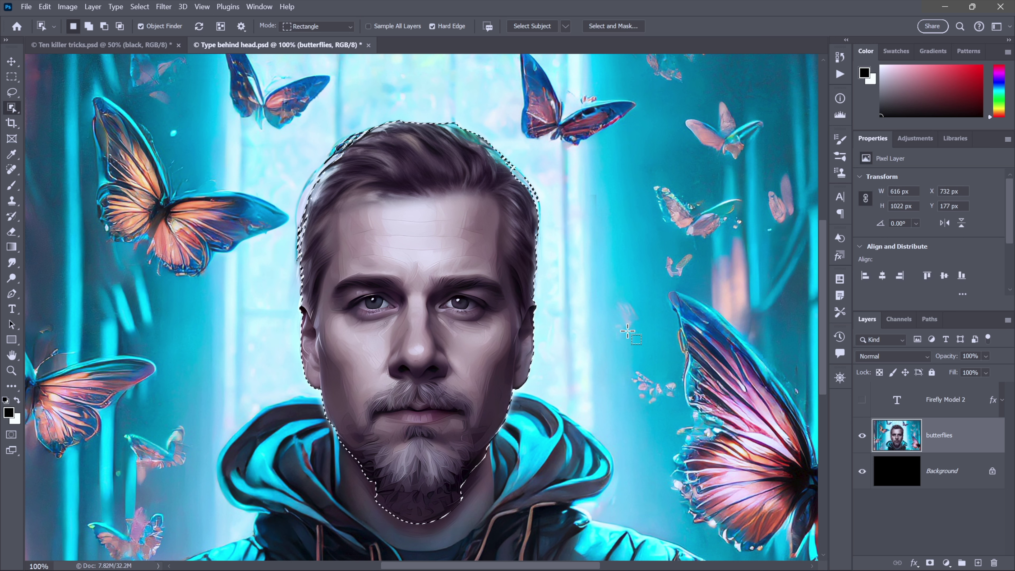
pyautogui.press('m')
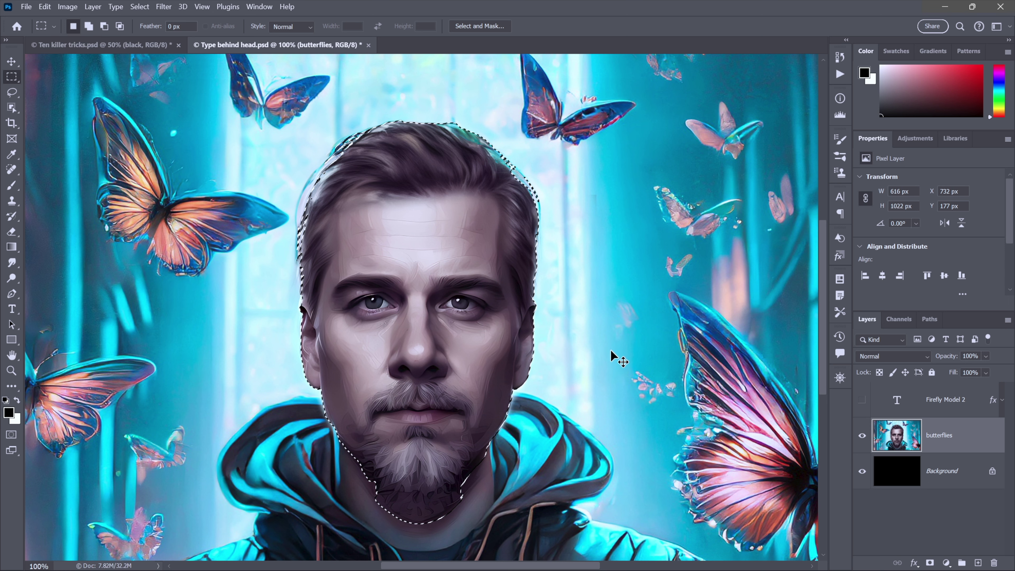
# Copy the selected head to a new layer and check the cutout with the butterflies layer hidden
pyautogui.hotkey('ctrl', 'j')
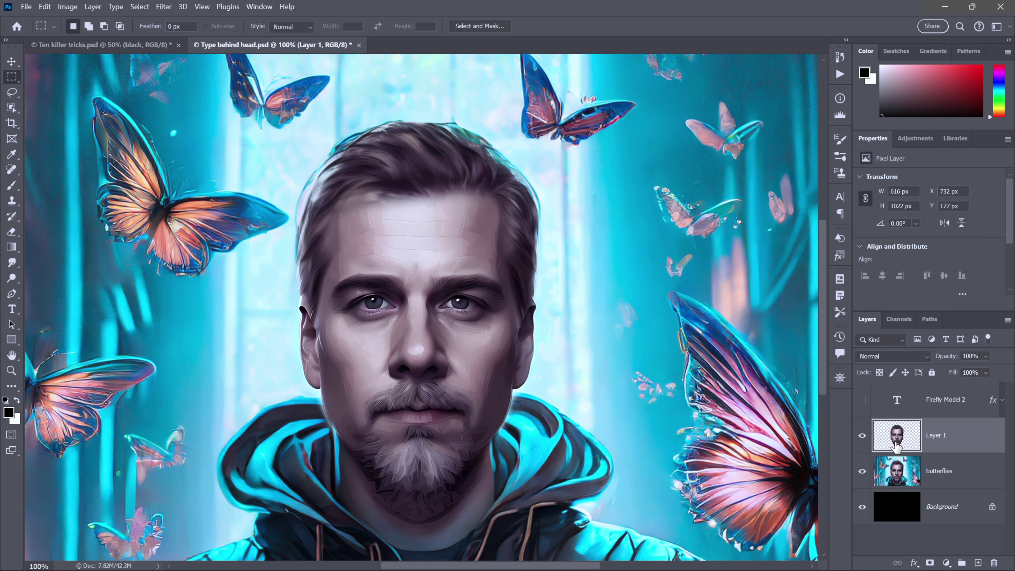
pyautogui.click(863, 472)
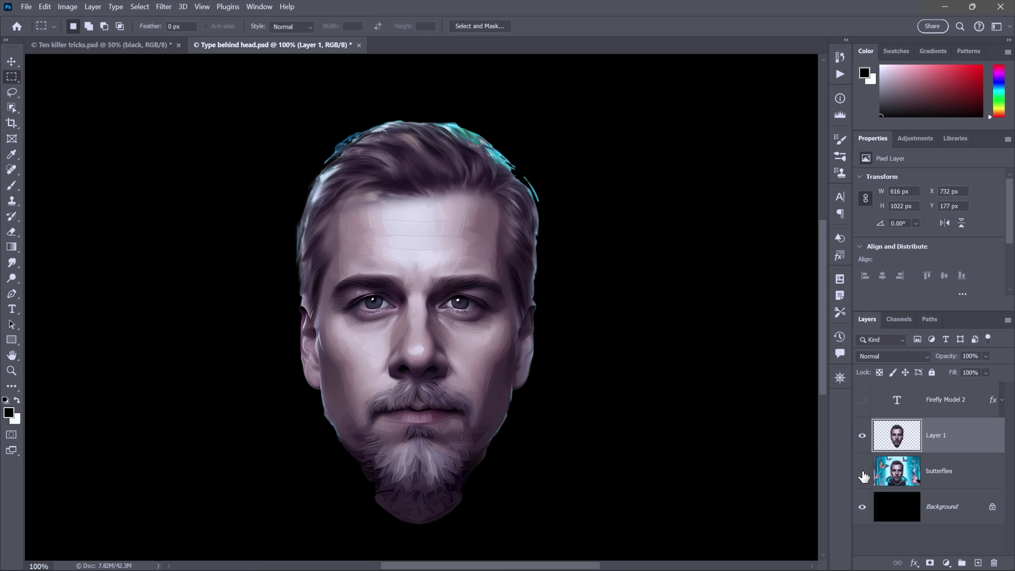
pyautogui.click(862, 471)
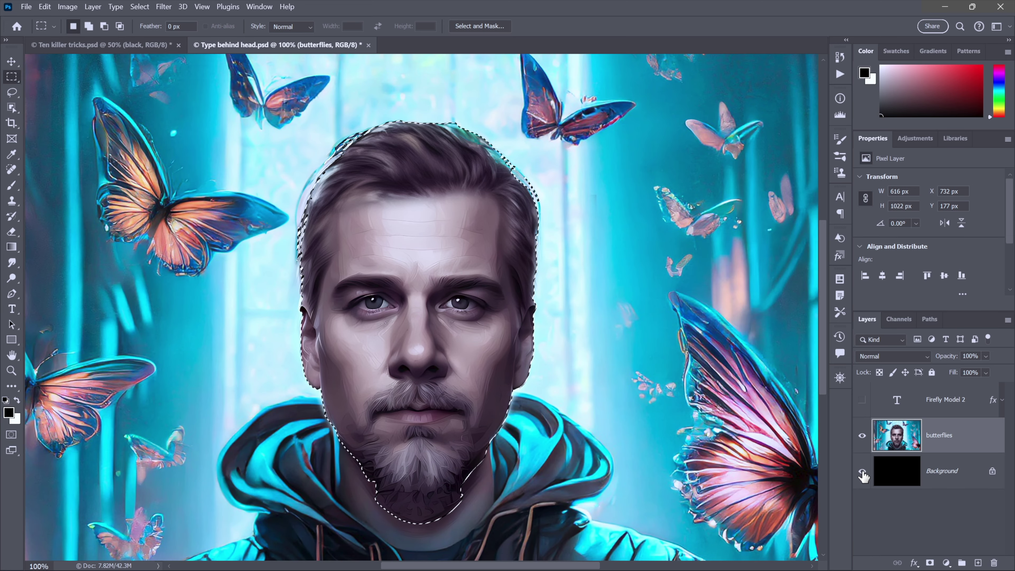
# Copy the selected head to a new layer named "my head", move it above the Firefly Model 2 text, and show the text
pyautogui.hotkey('ctrl', 'shift', 'n')
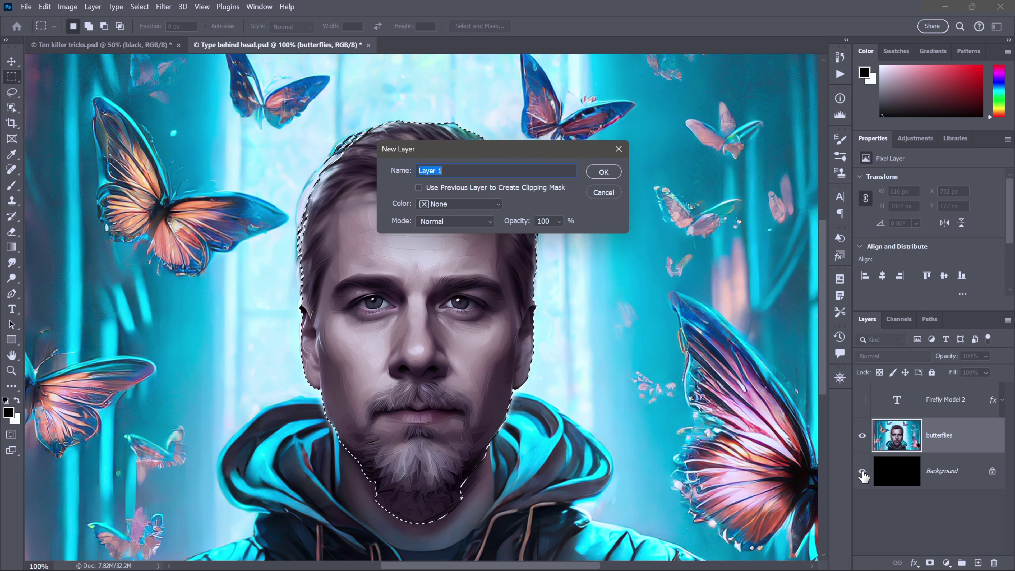
pyautogui.write('my head')
pyautogui.click(602, 173)
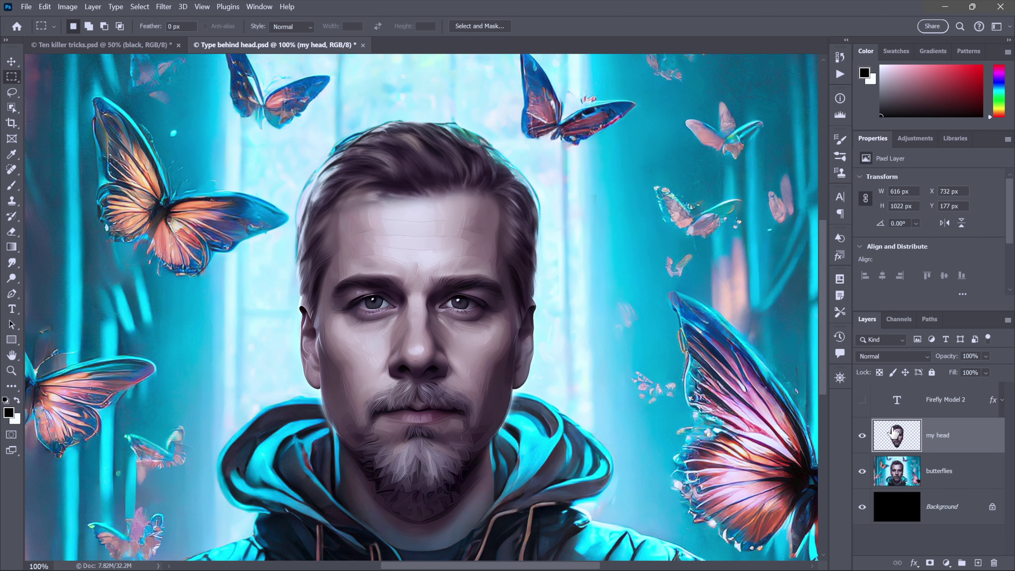
pyautogui.moveTo(890, 432); pyautogui.dragTo(890, 393)
pyautogui.click(862, 436)
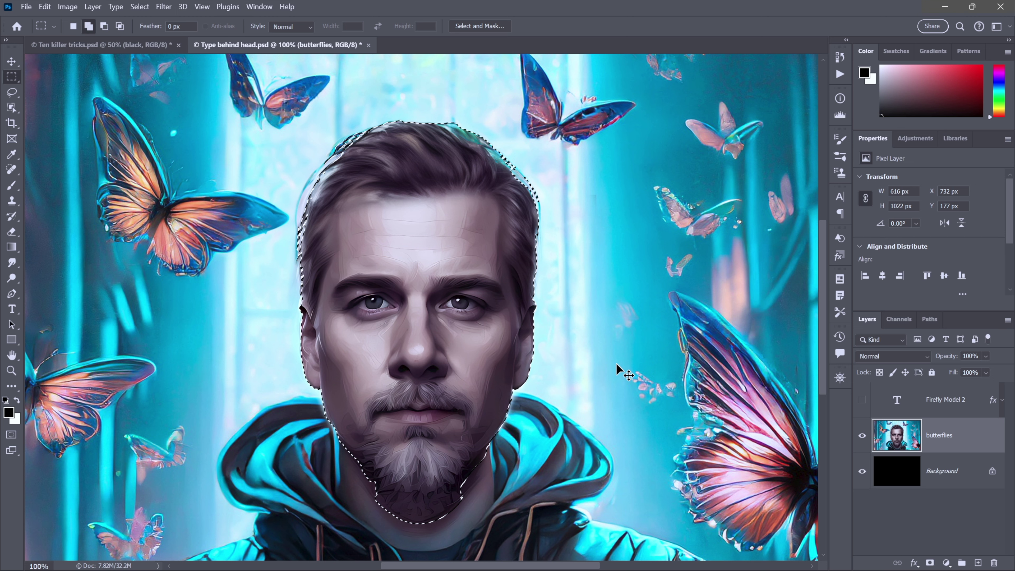
# Cut the selected head from the butterflies layer onto a new layer, inspect the hole beneath it, and undo the cut
pyautogui.hotkey('ctrl', 'shift', 'j')
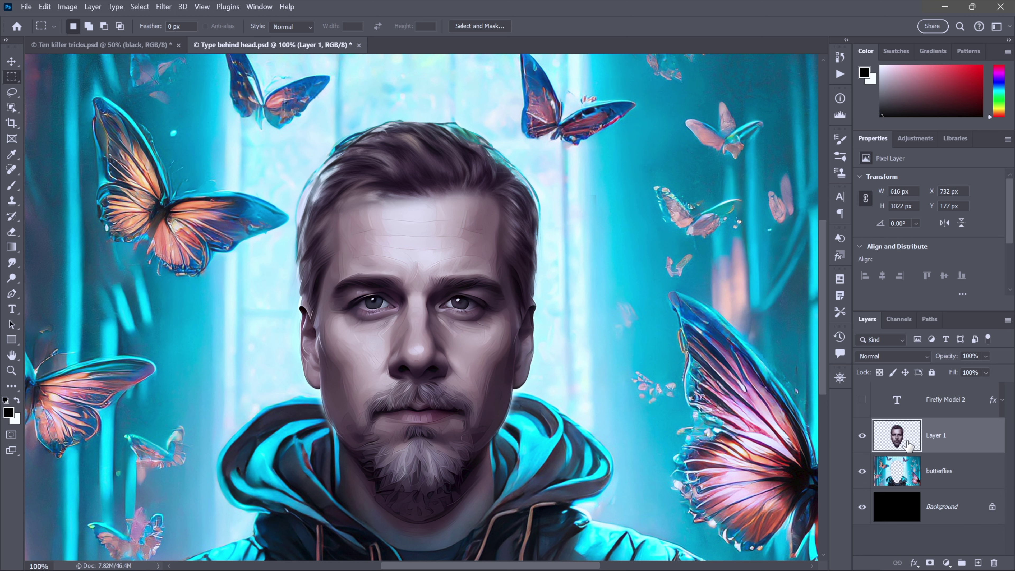
pyautogui.click(862, 436)
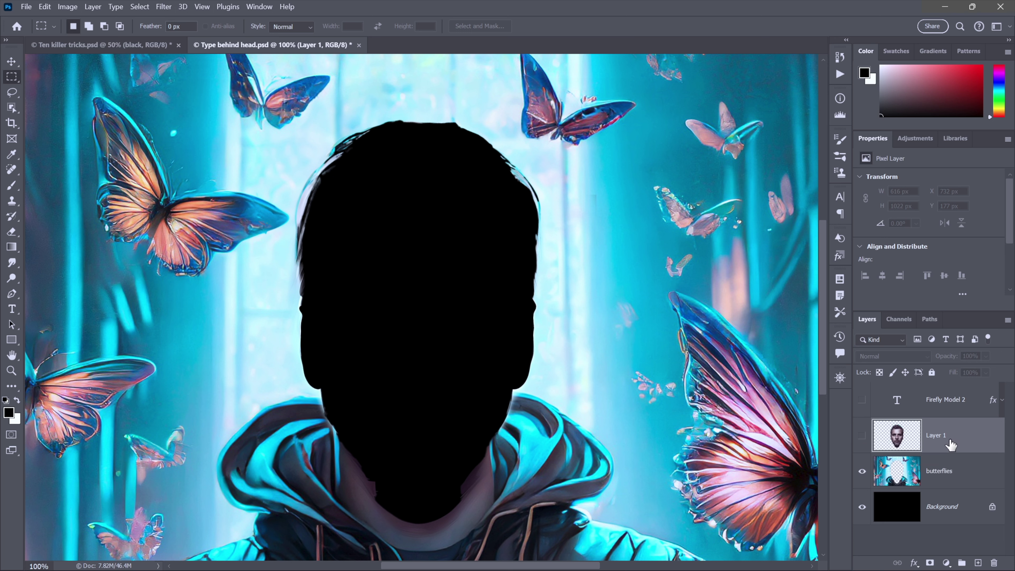
pyautogui.click(865, 439)
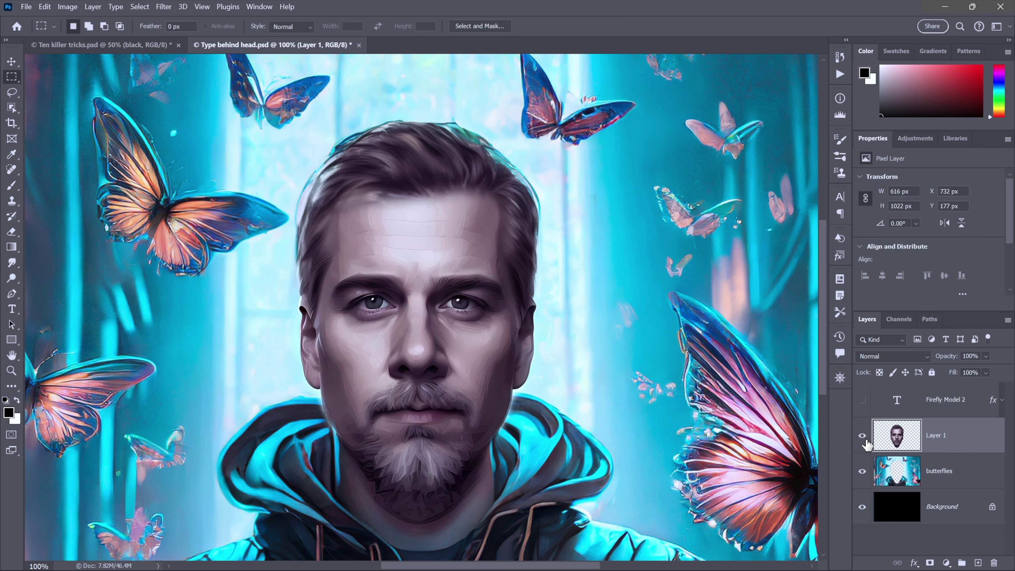
pyautogui.hotkey('ctrl', 'e')
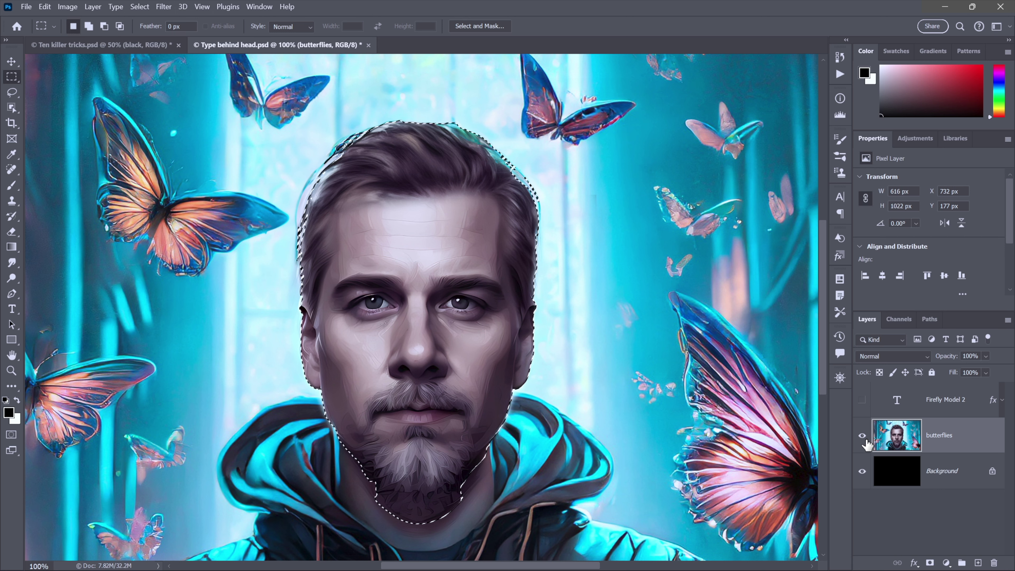
# Cut the selected head to a layer named "my head", place it above the shown Firefly Model 2 text, and hide it to check the cut
pyautogui.hotkey('ctrl', 'shift', 'n')
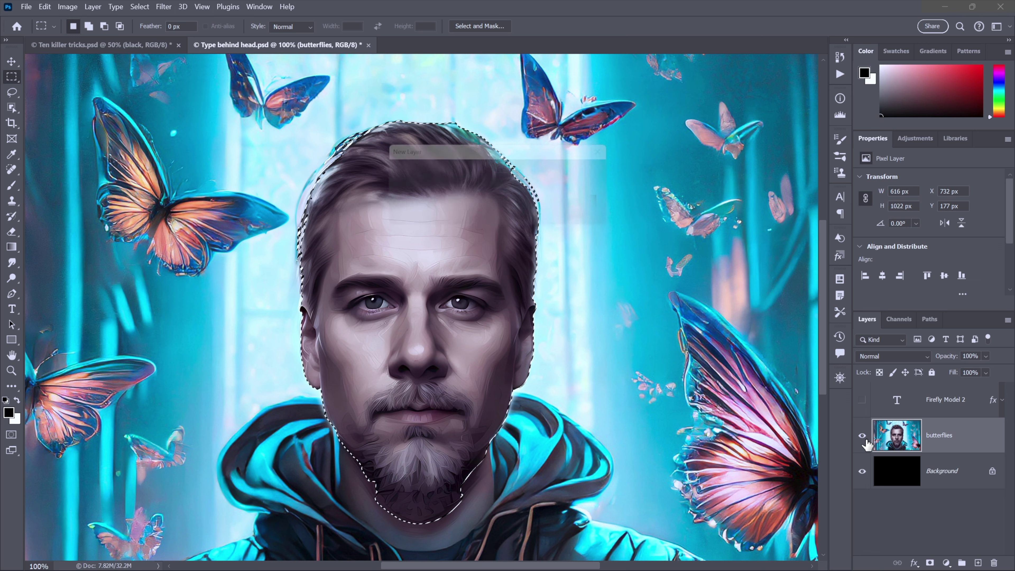
pyautogui.write('m')
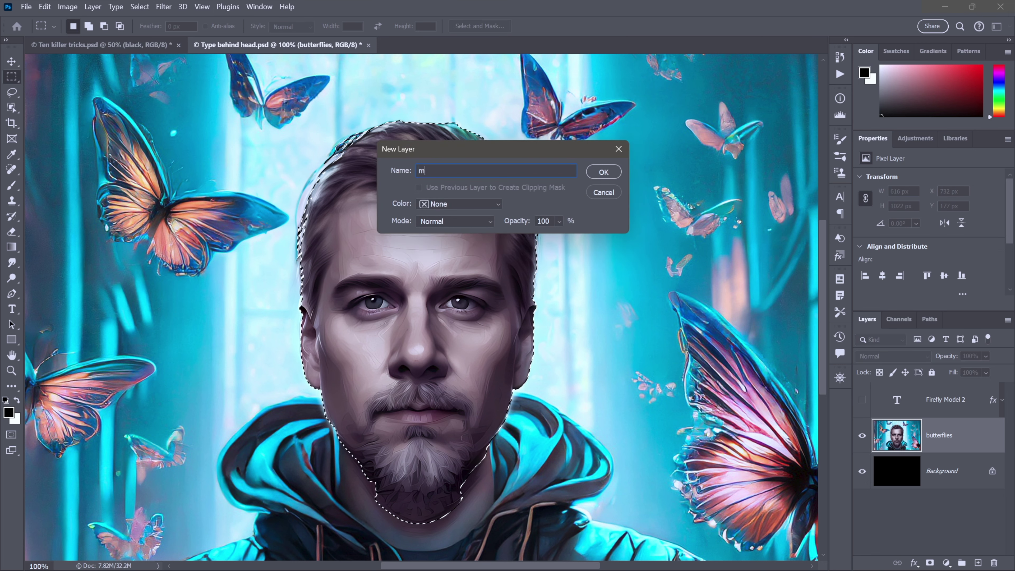
pyautogui.write('y head')
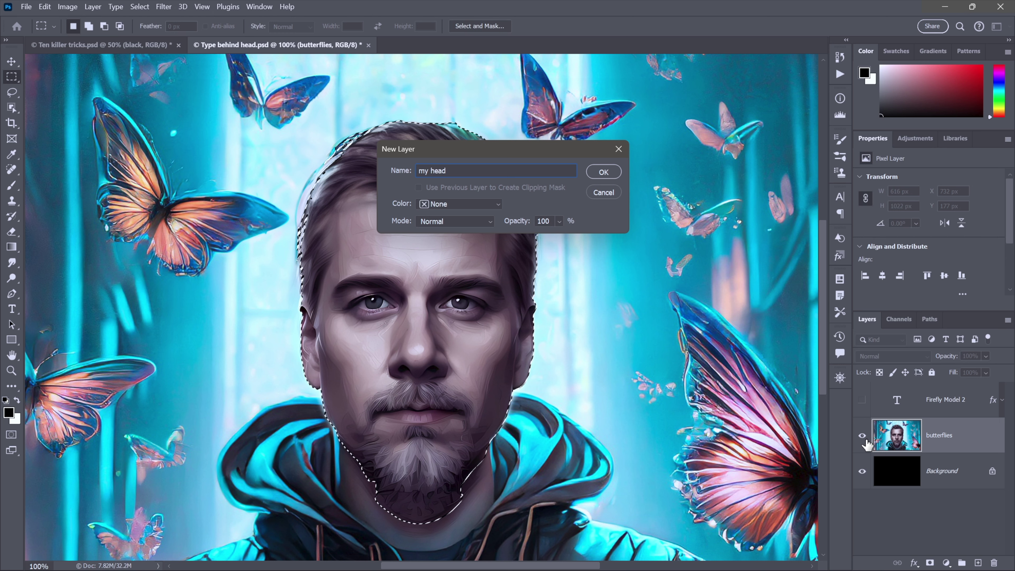
pyautogui.press('Return')
pyautogui.moveTo(889, 440); pyautogui.dragTo(875, 394)
pyautogui.click(862, 436)
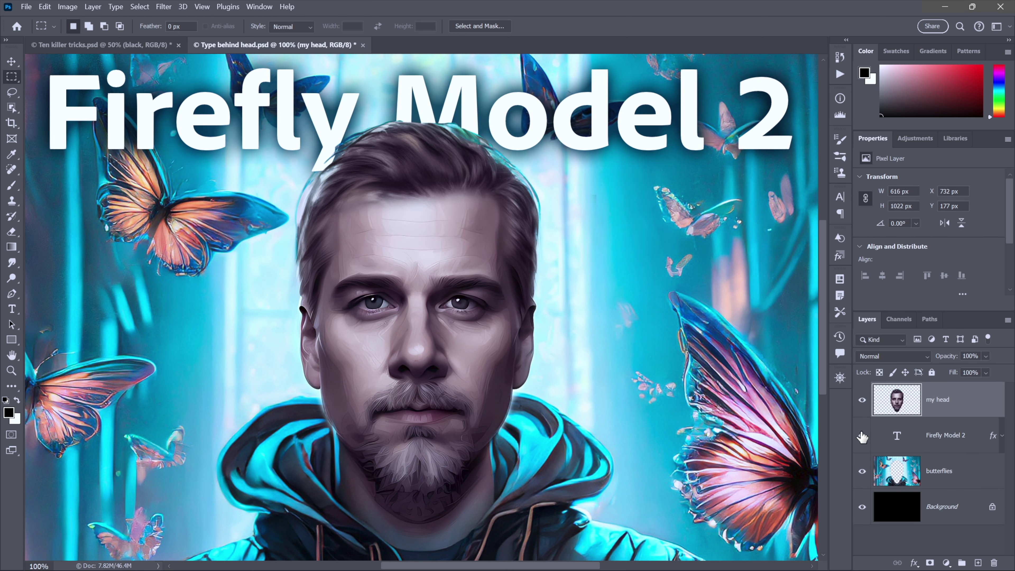
pyautogui.click(862, 401)
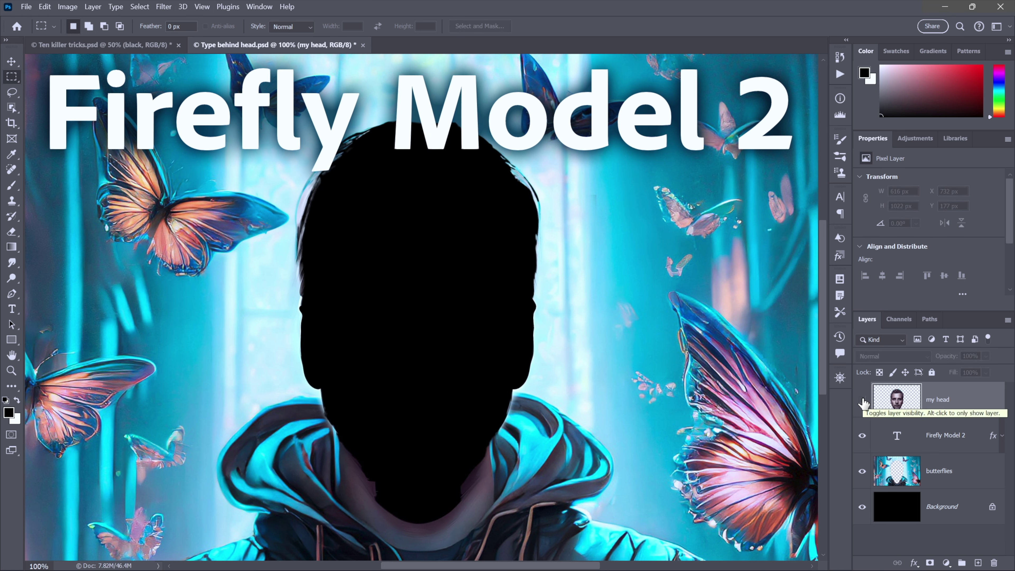
# Show the "my head" layer again above the Firefly Model 2 text
pyautogui.click(862, 400)
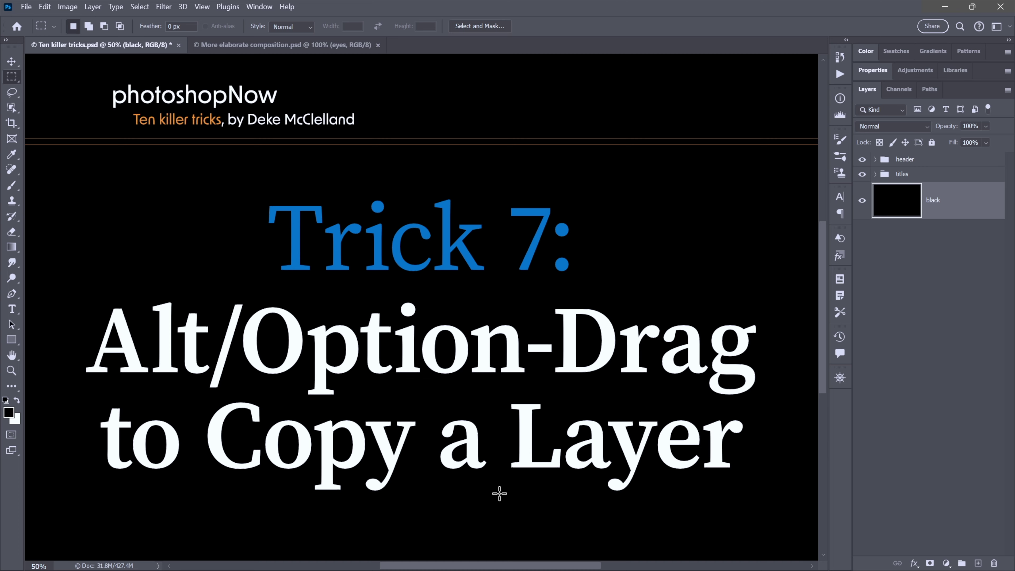
# Switch to More elaborate composition.psd, hide every layer above "from Firefly", and select that base layer
pyautogui.hotkey('ctrl', 'Tab')
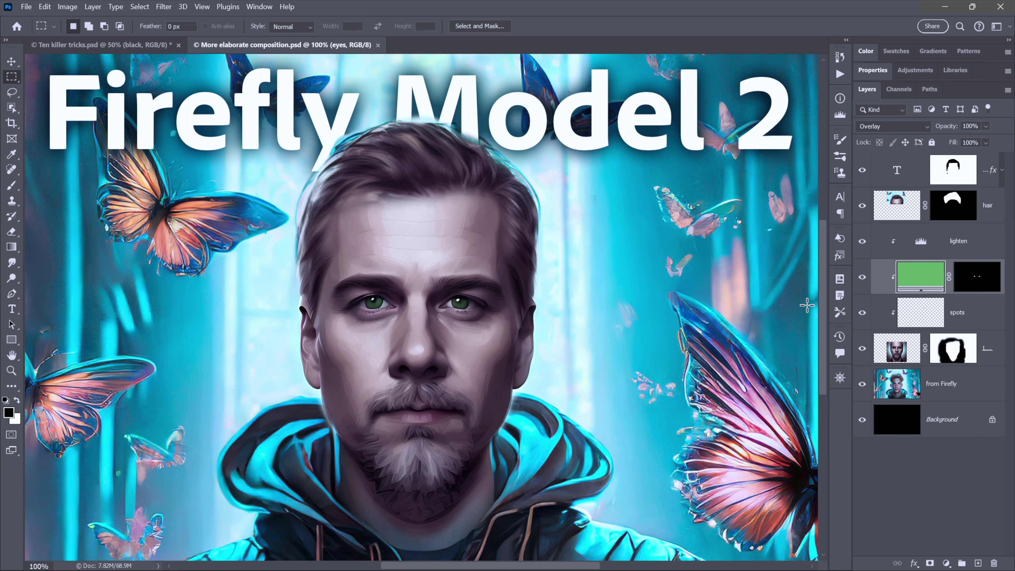
pyautogui.moveTo(862, 352); pyautogui.dragTo(866, 178)
pyautogui.click(912, 384)
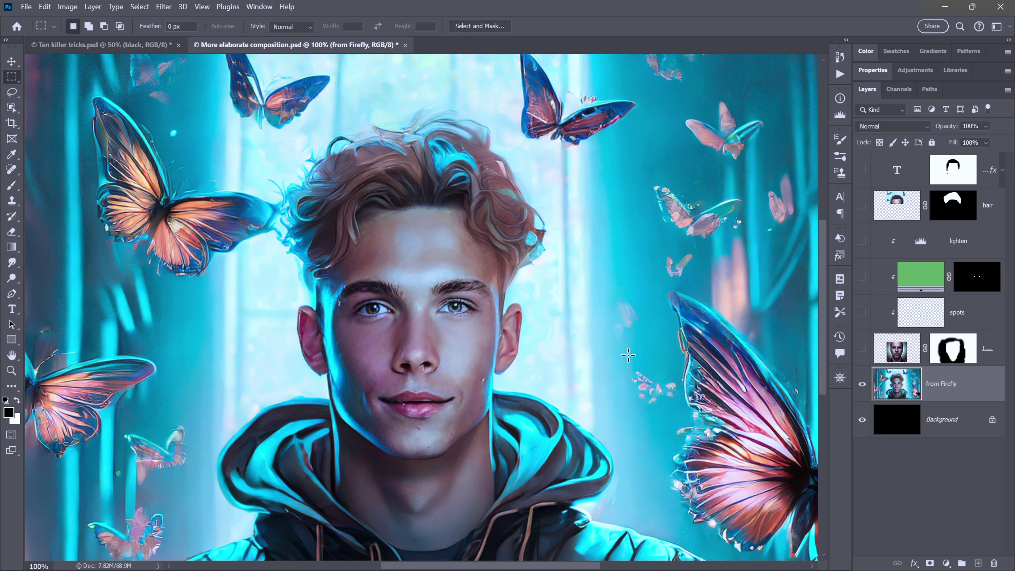
# Reveal the masked face, hair, and text layers one by one, followed by the spots, eyes, and lighten layers
pyautogui.click(862, 349)
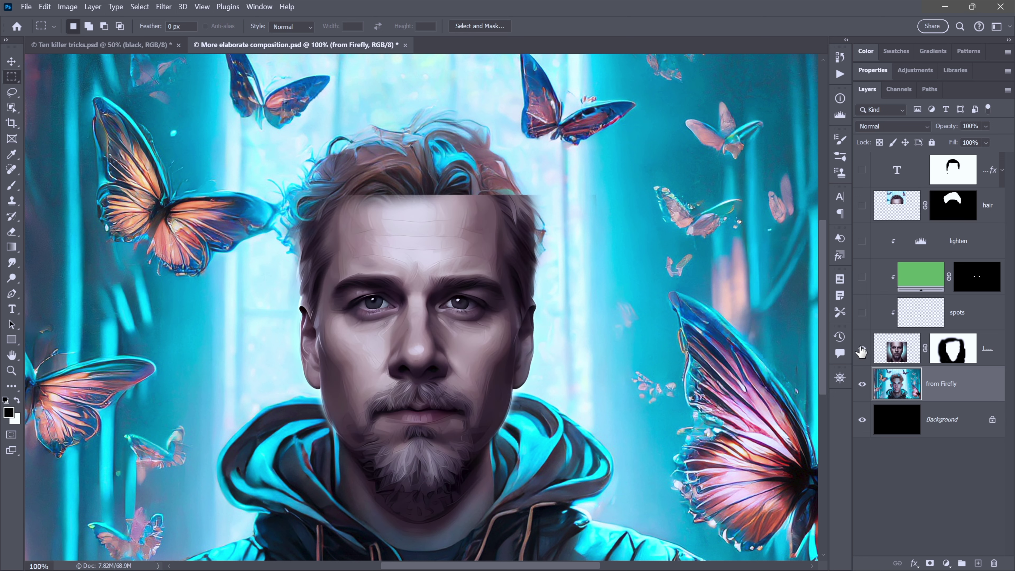
pyautogui.click(862, 205)
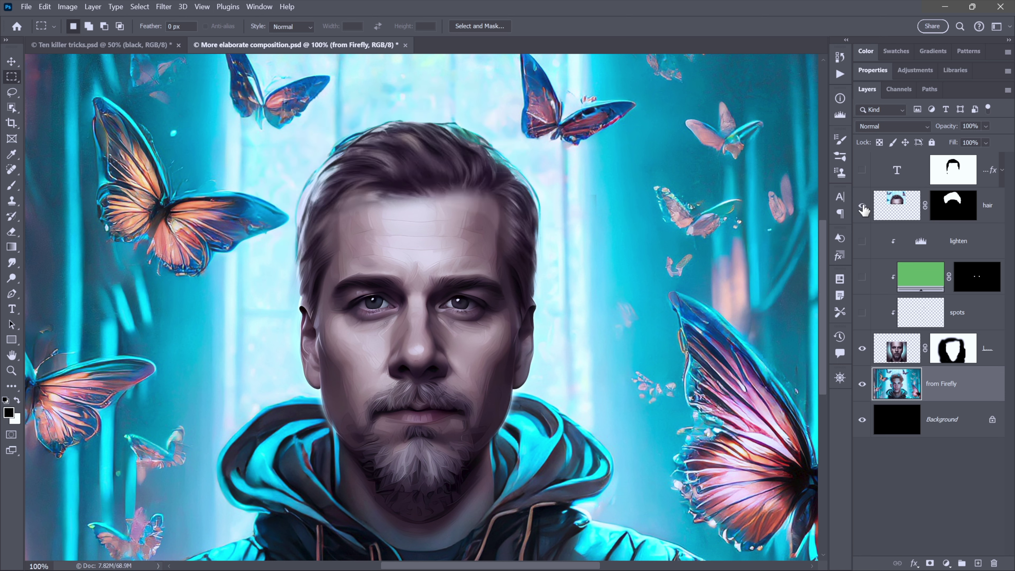
pyautogui.click(862, 171)
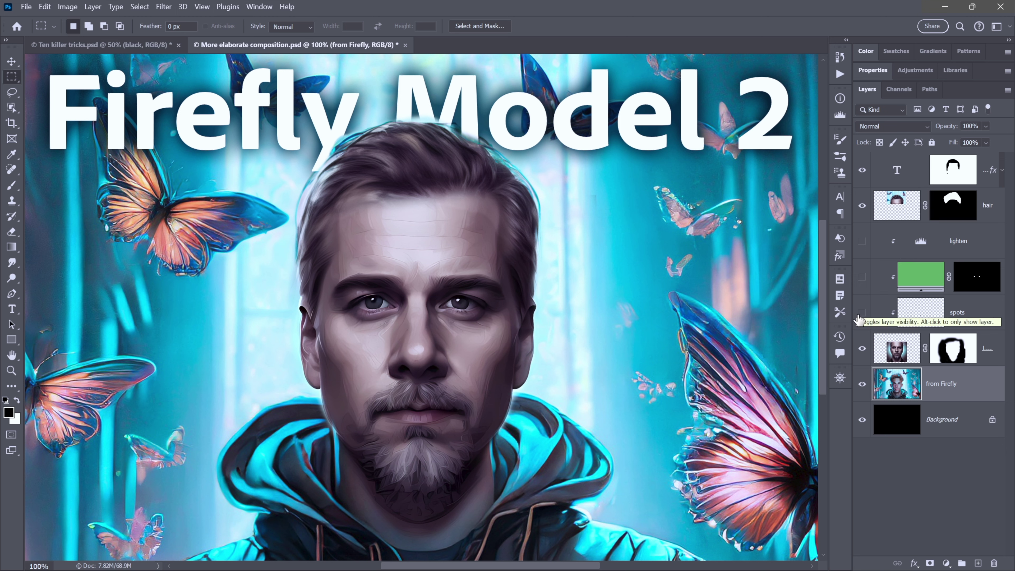
pyautogui.moveTo(863, 316); pyautogui.dragTo(861, 248)
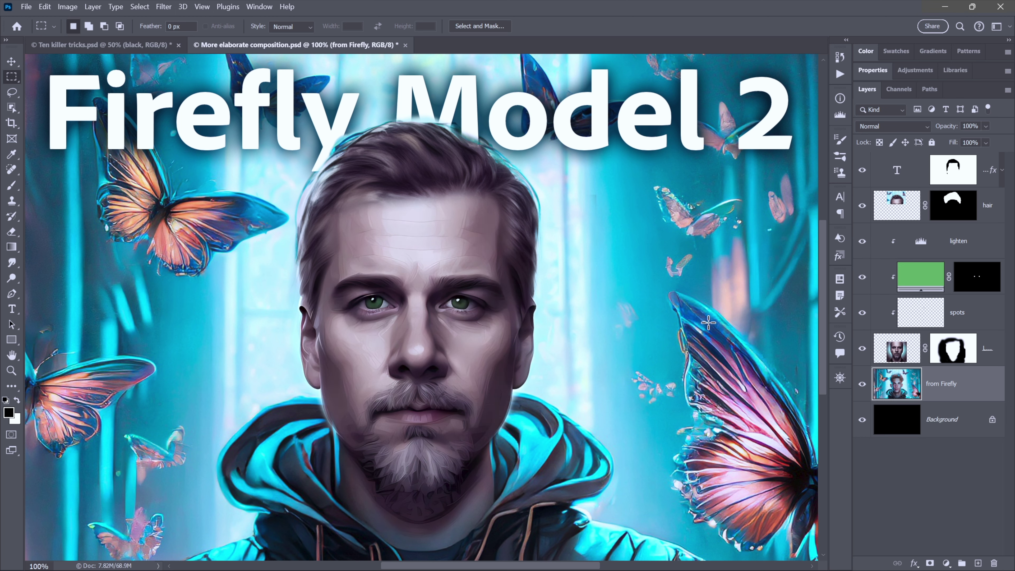
# Duplicate the green eyes fill layer with its mask, and toggle the lighten layer off and on to check its effect
pyautogui.click(915, 278)
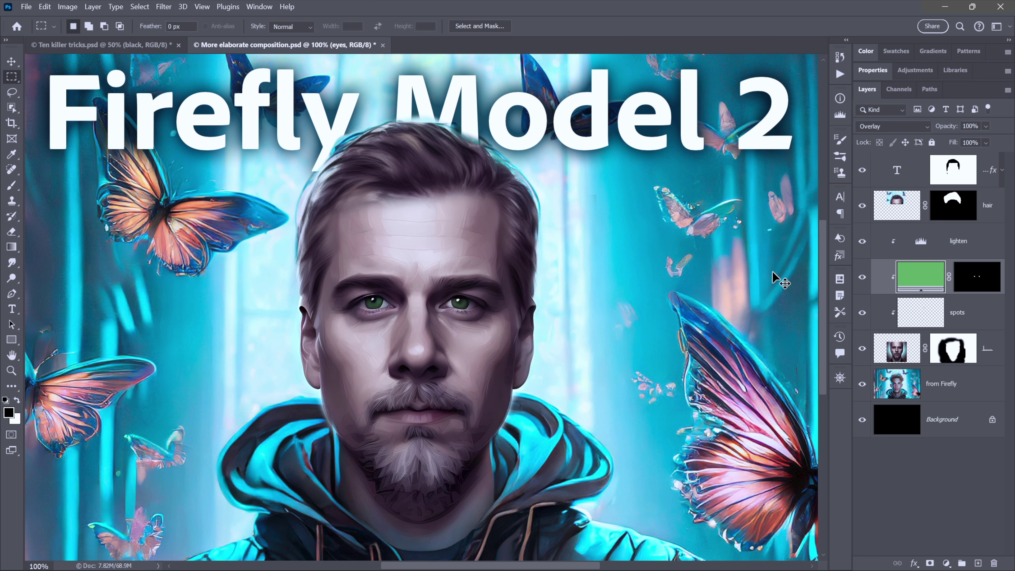
pyautogui.hotkey('ctrl', 'j')
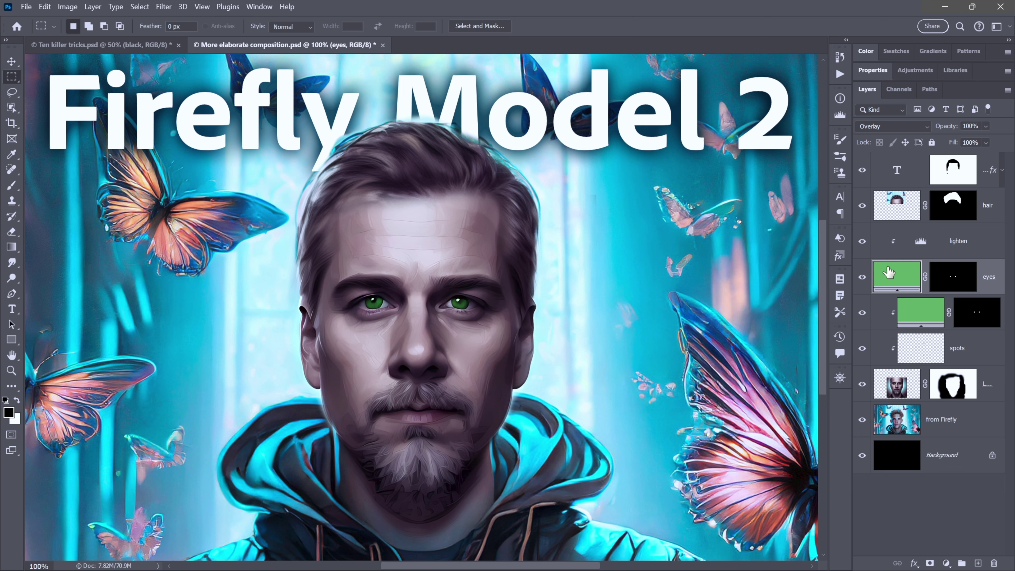
pyautogui.click(863, 242)
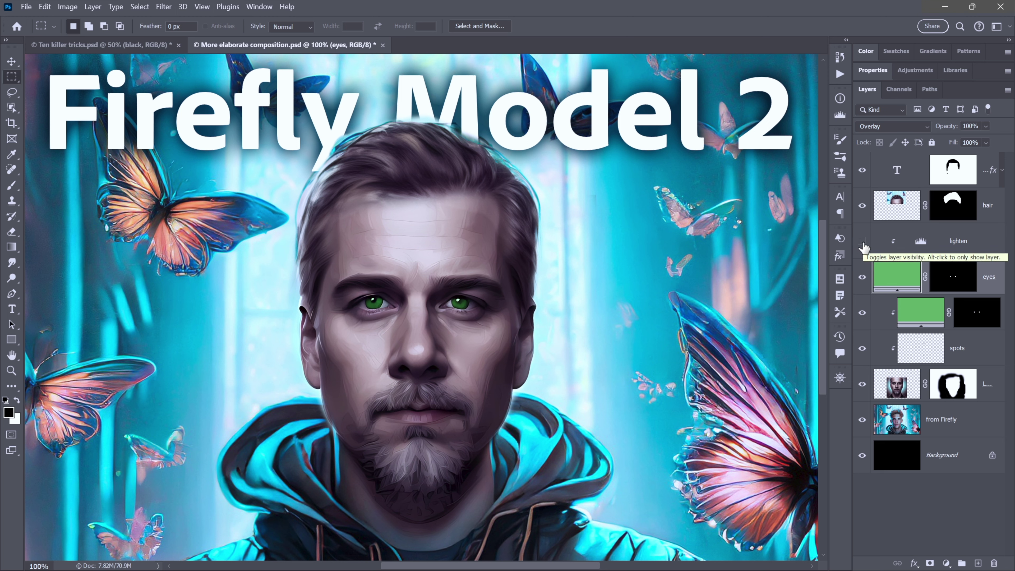
pyautogui.click(864, 241)
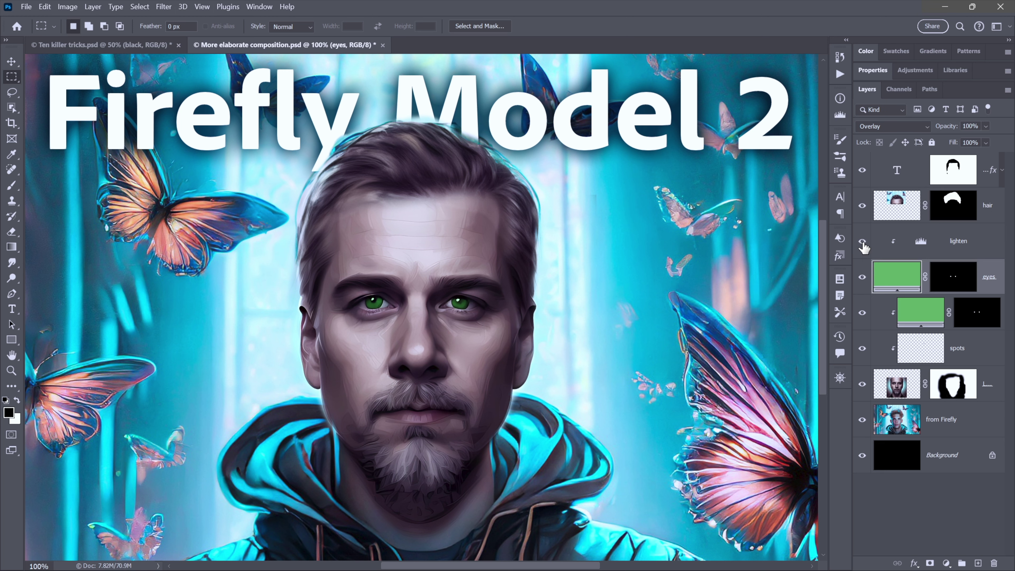